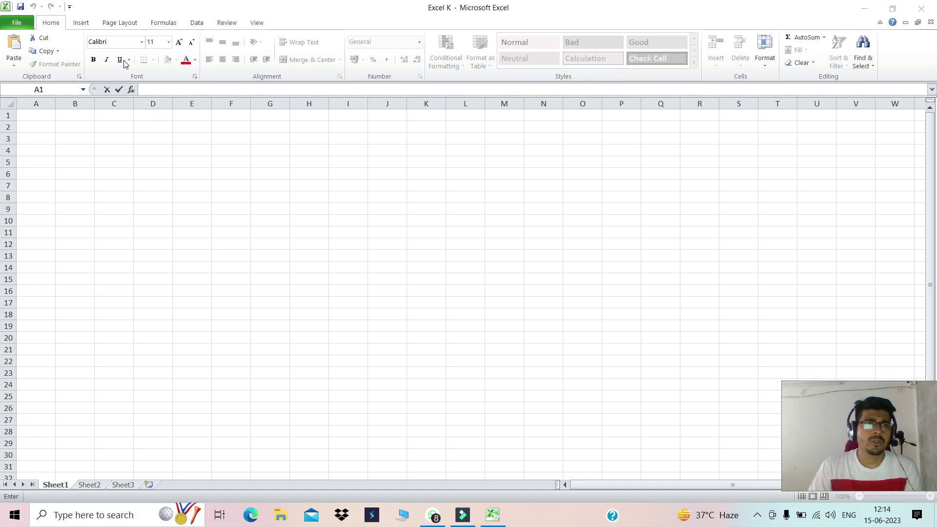
Step: Enter 5 in cell C6 of Sheet1 and copy that cell
{"action": "left_click", "coordinate": [51, 27]}
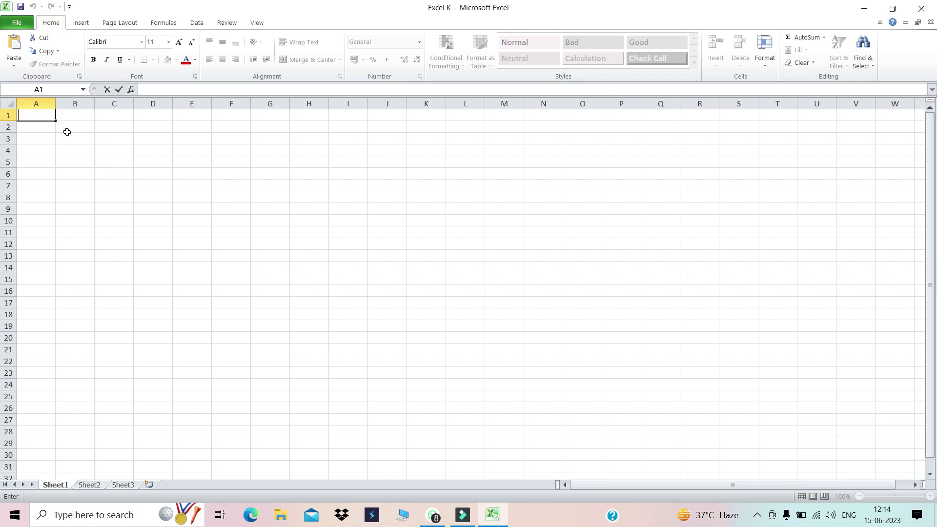
{"action": "left_click", "coordinate": [51, 25]}
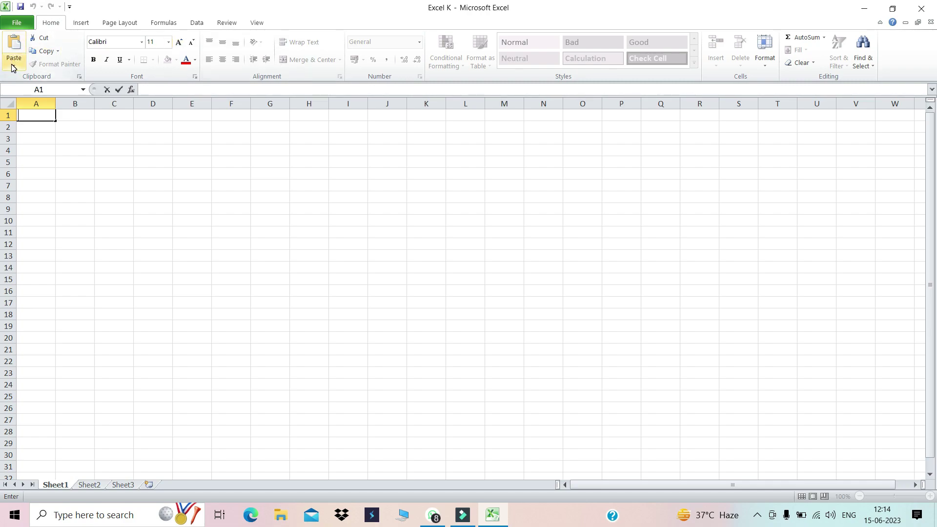
{"action": "left_click", "coordinate": [118, 173]}
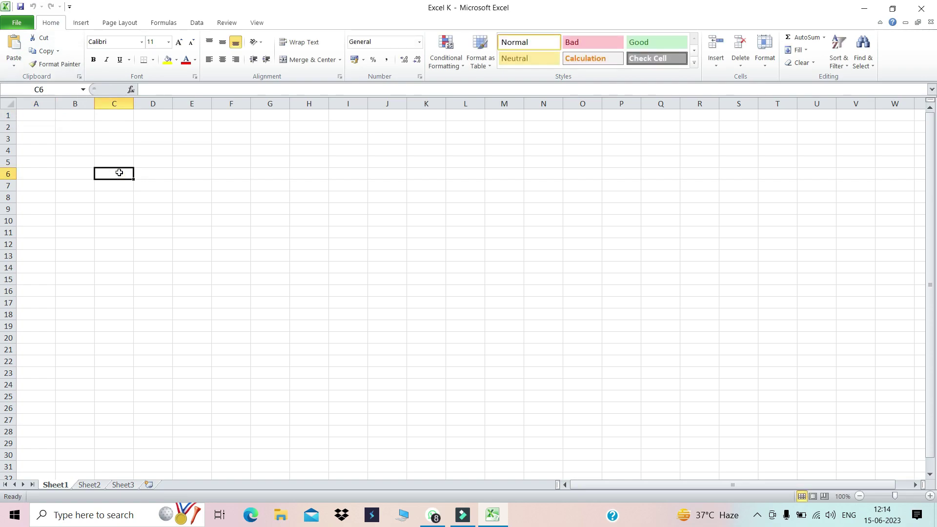
{"action": "type", "text": "5"}
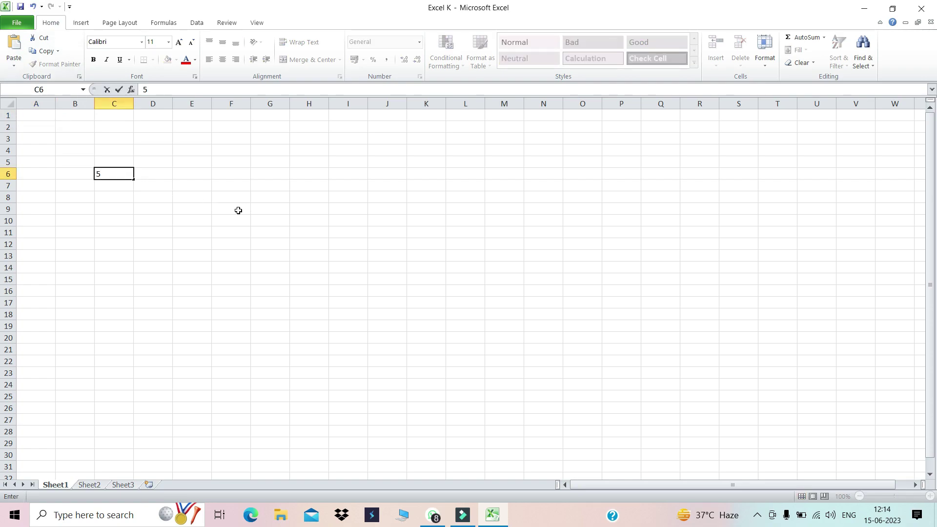
{"action": "key", "text": "Return"}
{"action": "left_click", "coordinate": [126, 175]}
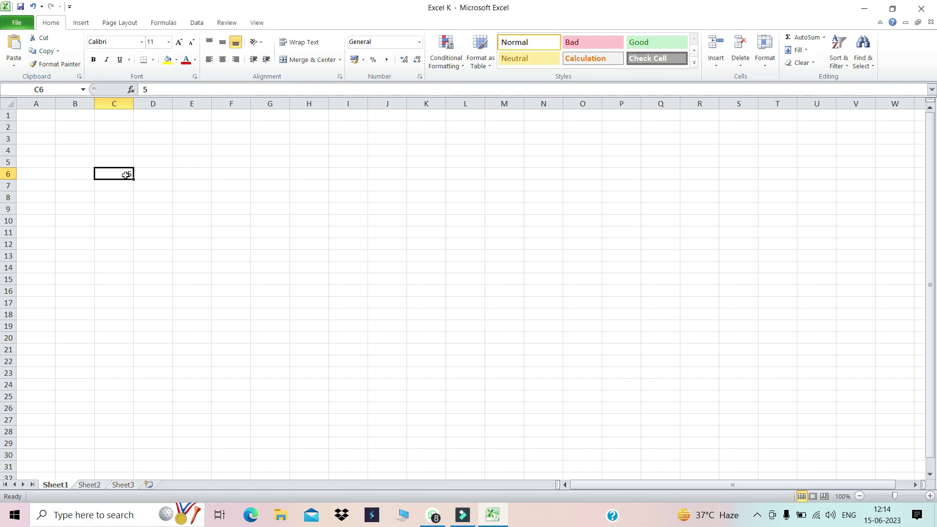
{"action": "key", "text": "ctrl+c"}
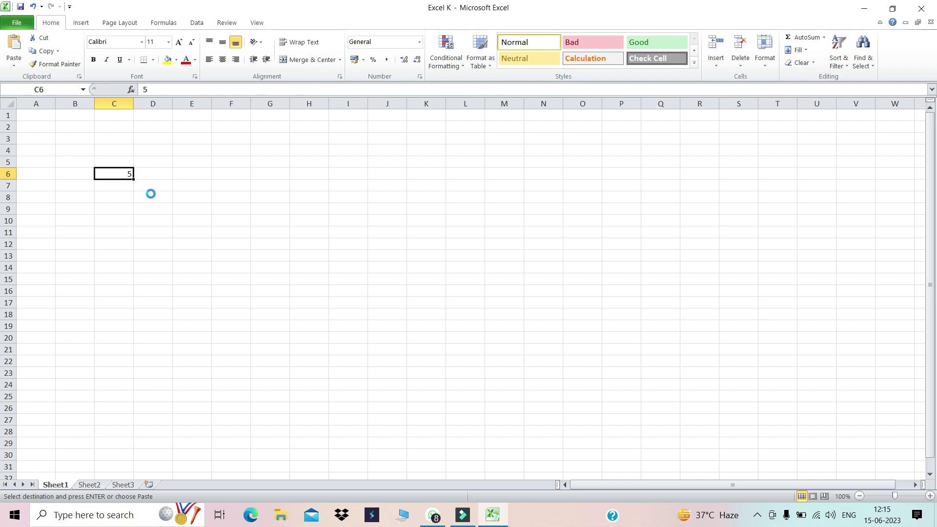
Step: Copy the 5 from C6 and paste it into cell C10
{"action": "left_click", "coordinate": [122, 191]}
{"action": "left_click", "coordinate": [153, 185]}
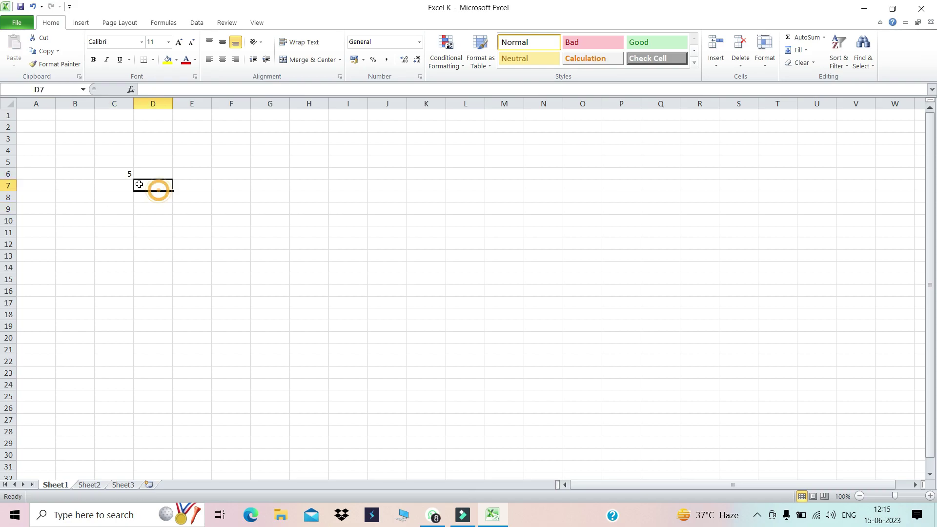
{"action": "left_click", "coordinate": [119, 170]}
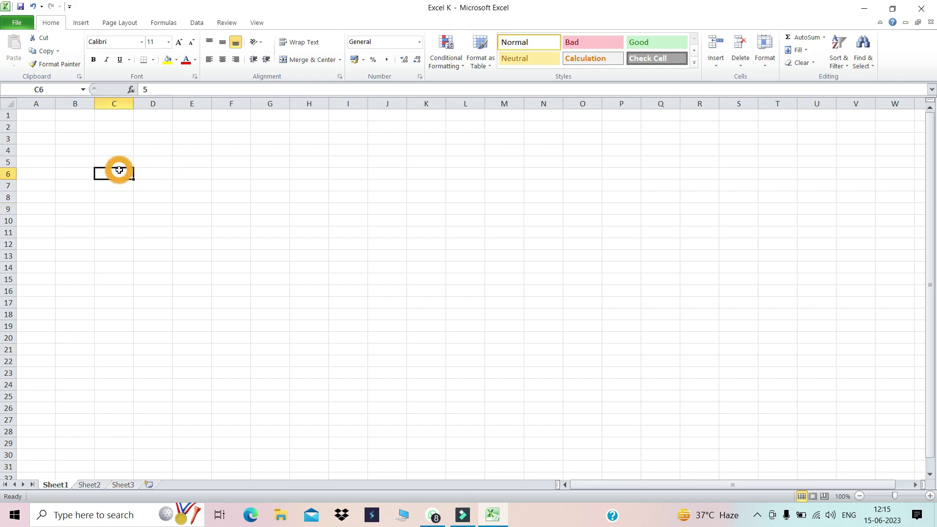
{"action": "left_click", "coordinate": [44, 52]}
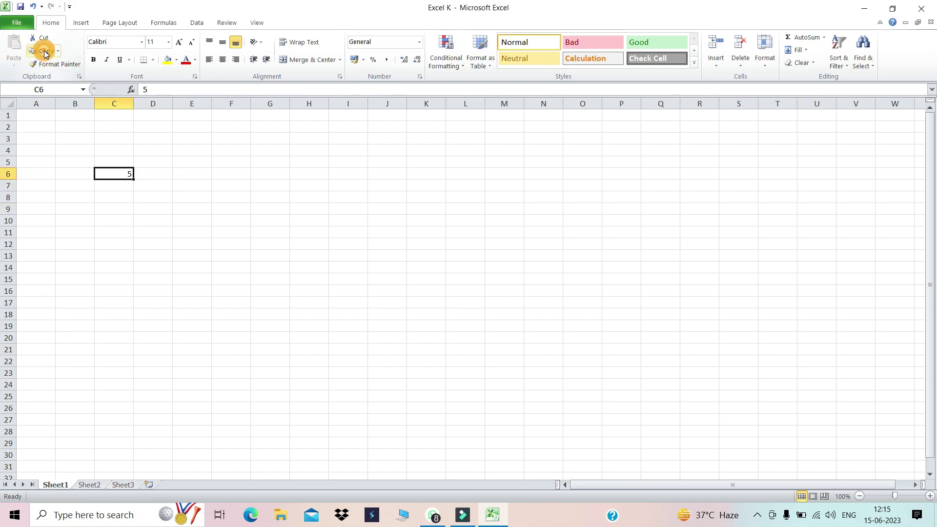
{"action": "left_click", "coordinate": [115, 222]}
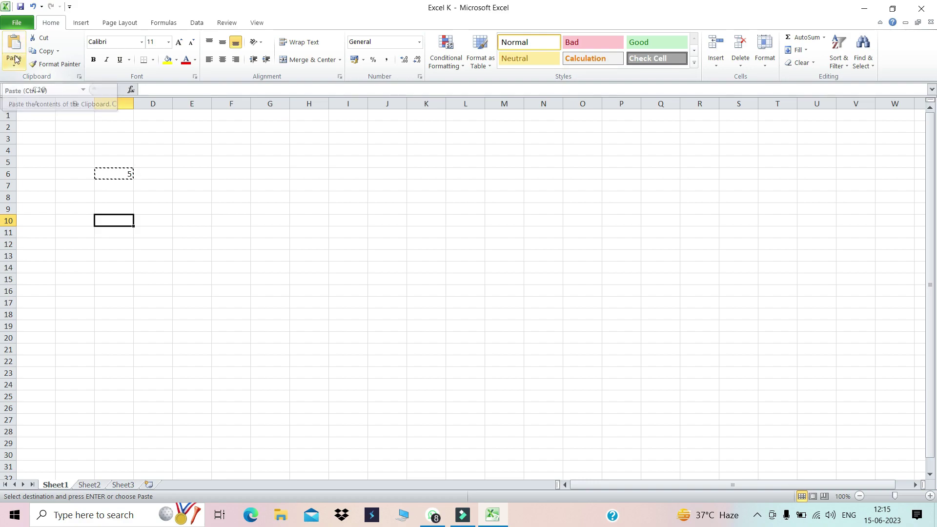
{"action": "left_click", "coordinate": [15, 44]}
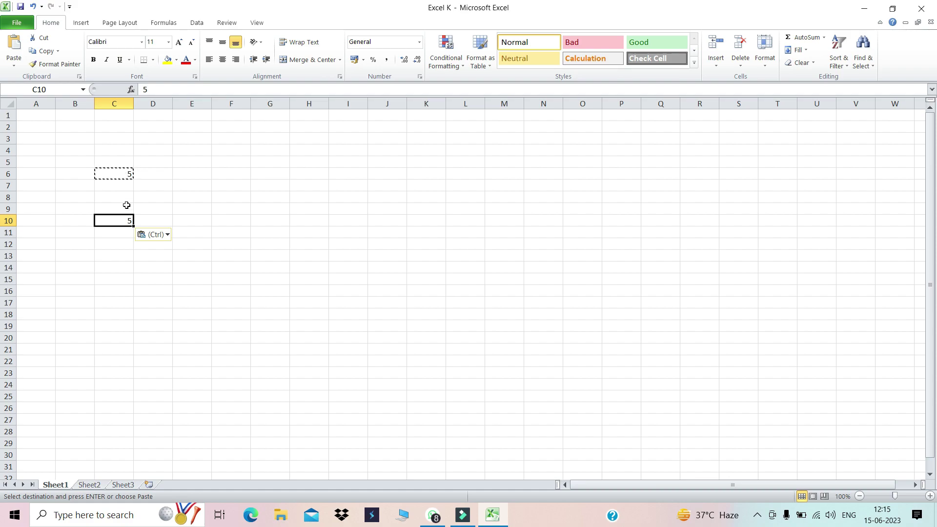
Step: Paste the 5 into C7 as well, then clear C7 so it is empty
{"action": "left_click", "coordinate": [124, 276]}
{"action": "left_click", "coordinate": [127, 220]}
{"action": "left_click", "coordinate": [125, 186]}
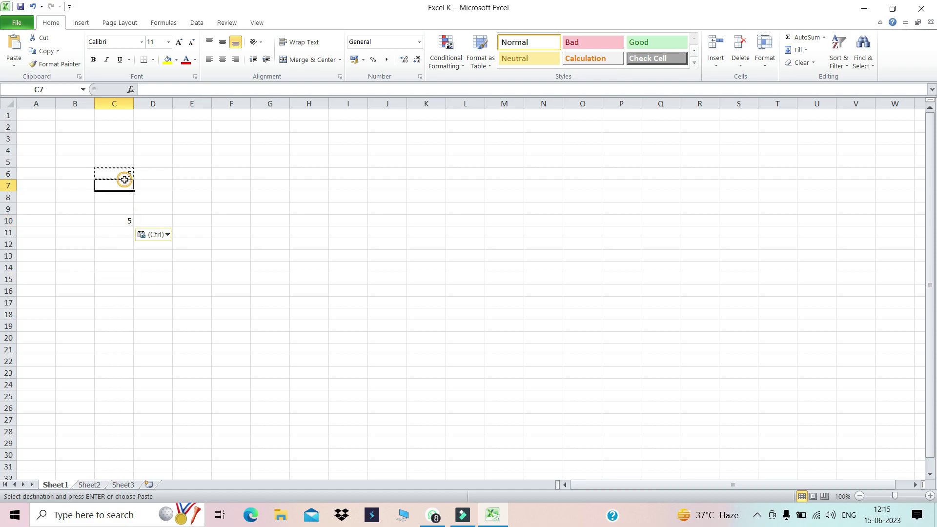
{"action": "key", "text": "Return"}
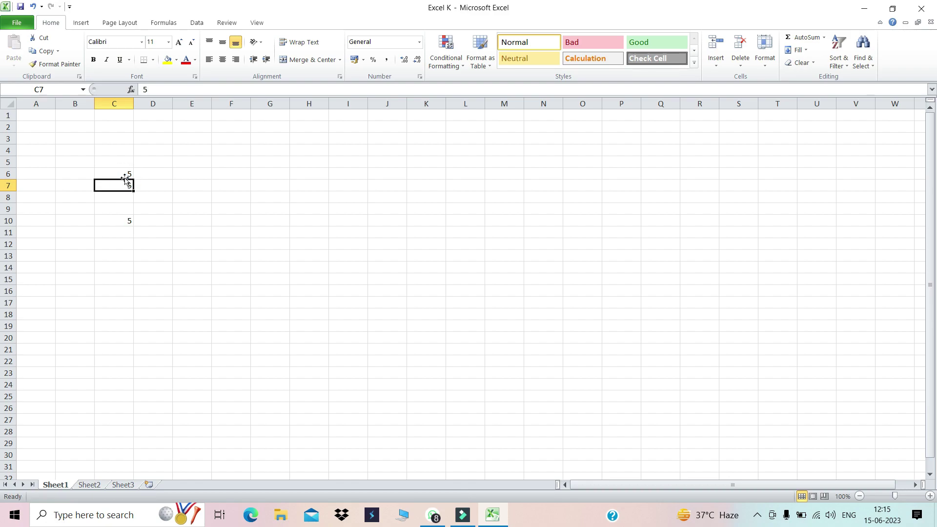
{"action": "key", "text": "F2"}
{"action": "key", "text": "BackSpace"}
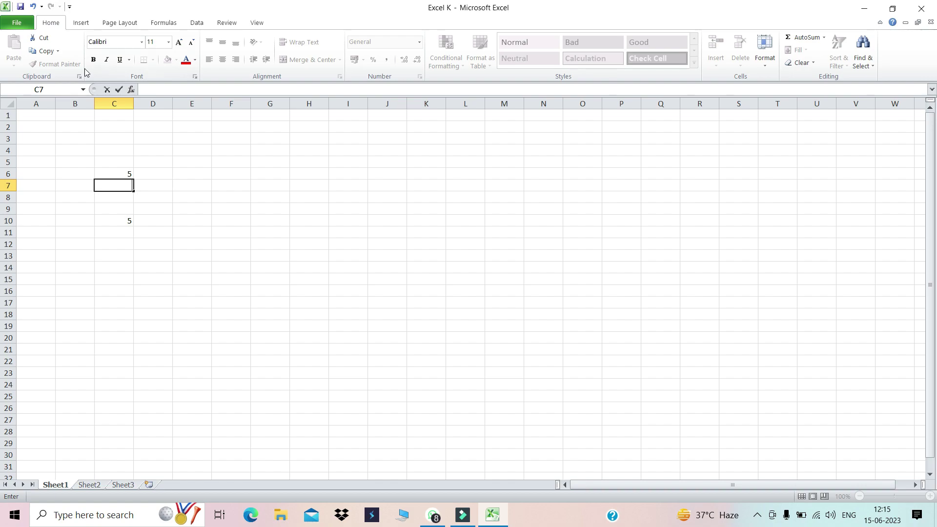
{"action": "left_click", "coordinate": [272, 247]}
{"action": "left_click", "coordinate": [113, 187]}
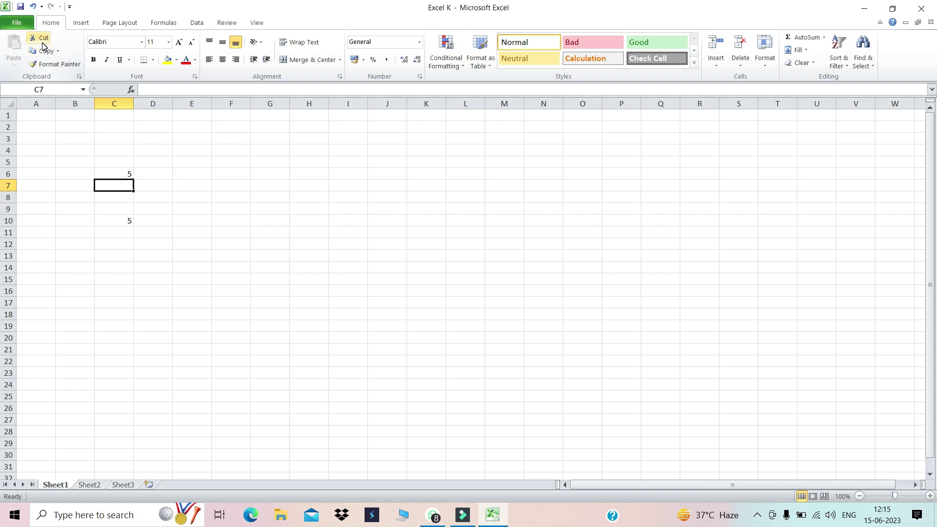
Step: Overwrite the value in C6 with 1500
{"action": "left_click", "coordinate": [127, 175]}
{"action": "key", "text": "BackSpace"}
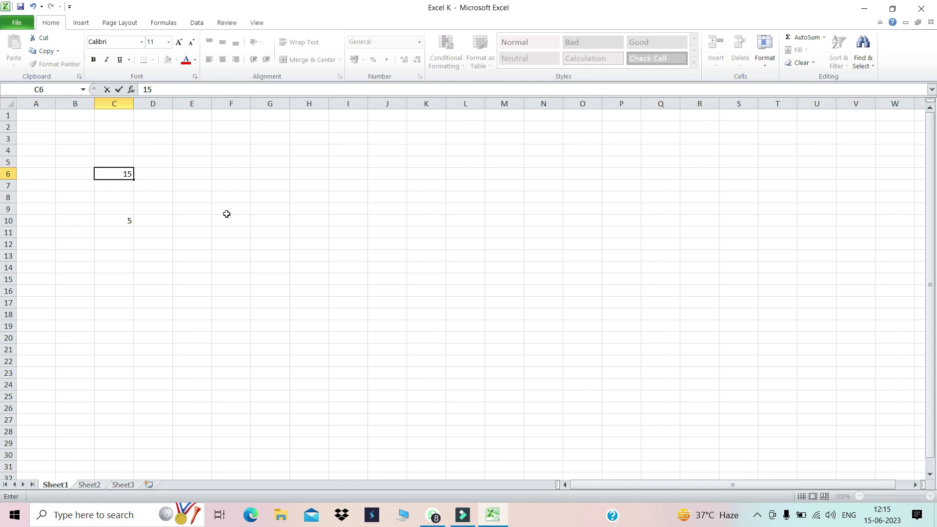
{"action": "type", "text": "00"}
{"action": "left_click", "coordinate": [219, 215]}
Step: Cut the 1500 from C6 and paste it into C15, leaving C6 empty
{"action": "left_click", "coordinate": [112, 172]}
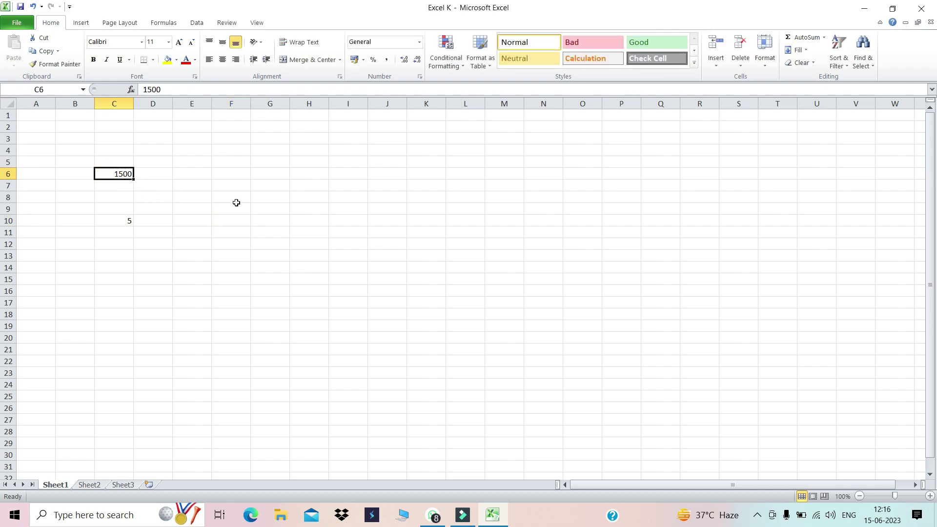
{"action": "key", "text": "ctrl+c"}
{"action": "left_click", "coordinate": [120, 295]}
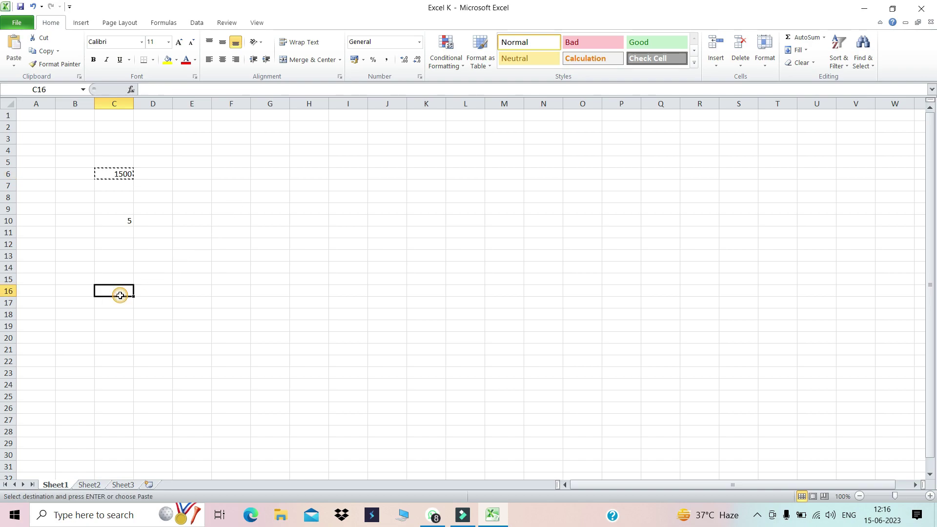
{"action": "left_click", "coordinate": [184, 275]}
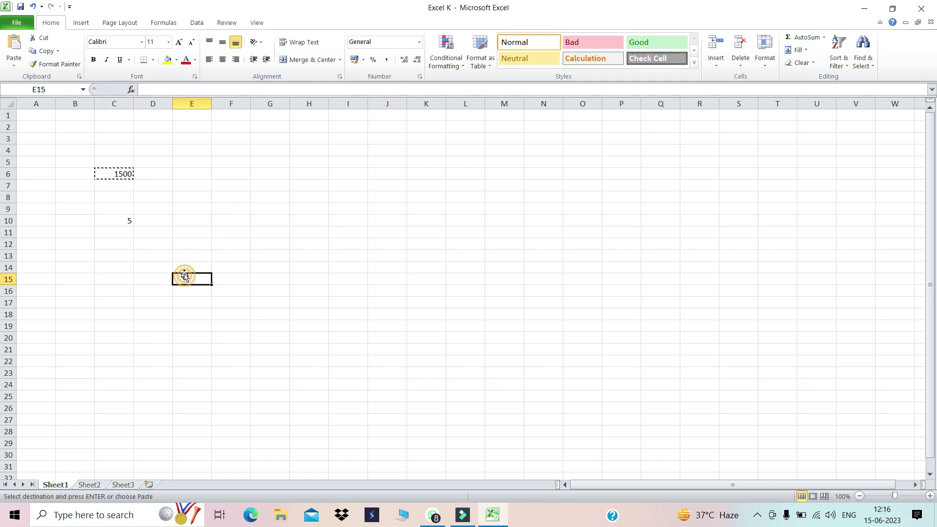
{"action": "left_click", "coordinate": [121, 170]}
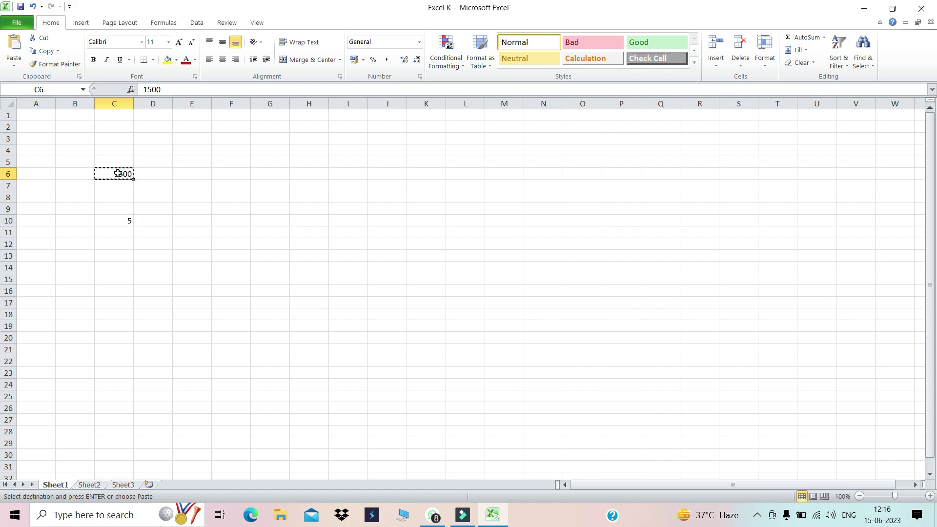
{"action": "left_click", "coordinate": [41, 39]}
{"action": "left_click", "coordinate": [114, 283]}
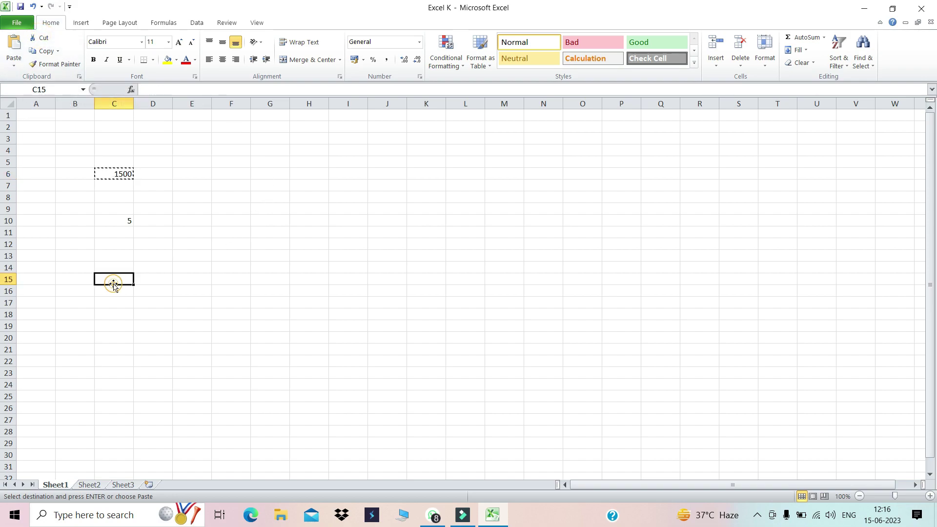
{"action": "left_click", "coordinate": [14, 45]}
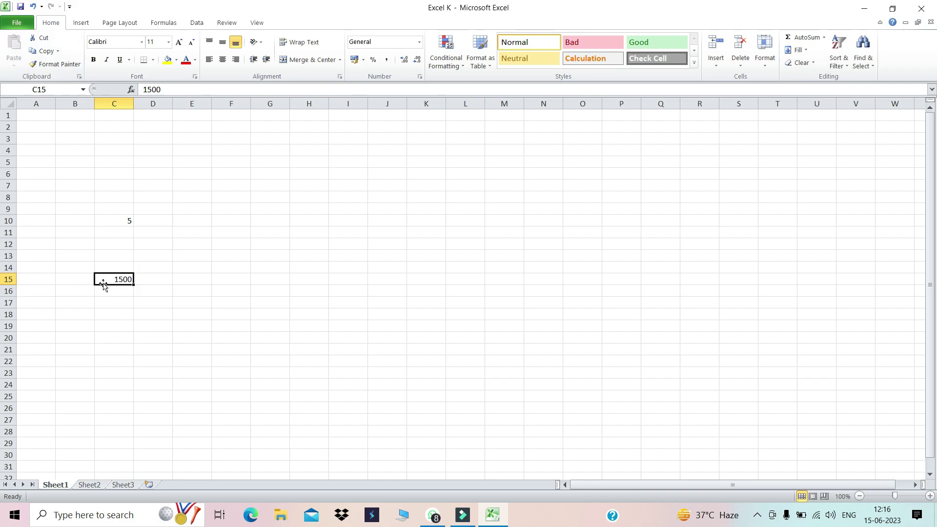
{"action": "left_click", "coordinate": [184, 280]}
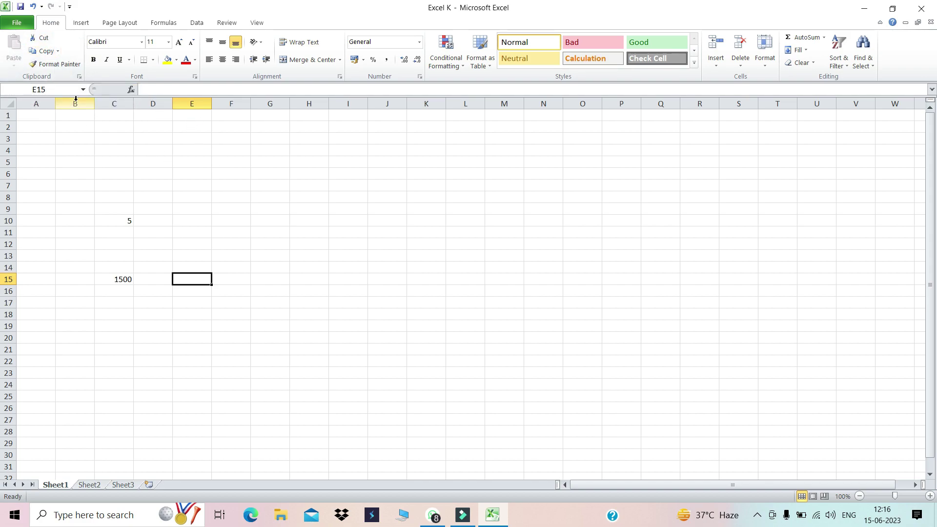
{"action": "key", "text": "Right"}
{"action": "key", "text": "Right"}
{"action": "key", "text": "Right"}
{"action": "key", "text": "Down"}
{"action": "key", "text": "Down"}
{"action": "key", "text": "Down"}
{"action": "left_click", "coordinate": [120, 278]}
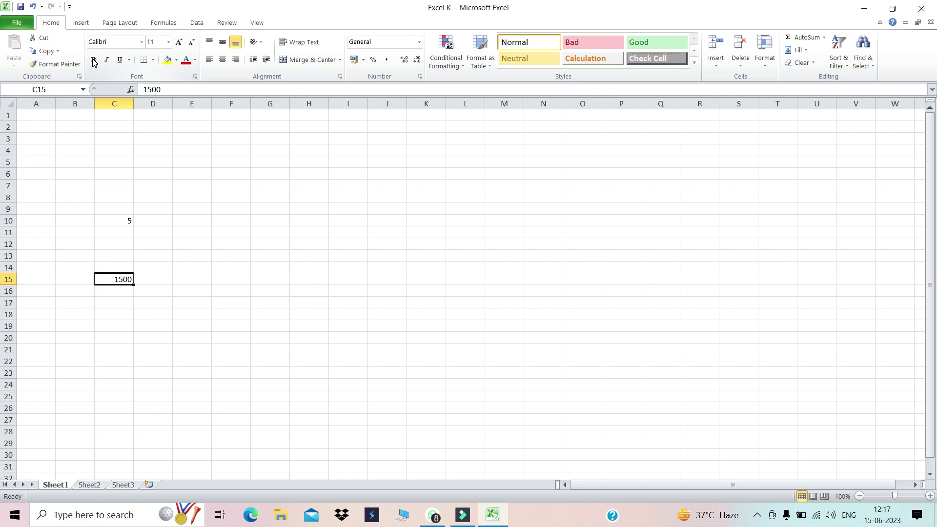
Step: Enter the text gvyuhzduhdsj in cell E11
{"action": "left_click", "coordinate": [308, 314]}
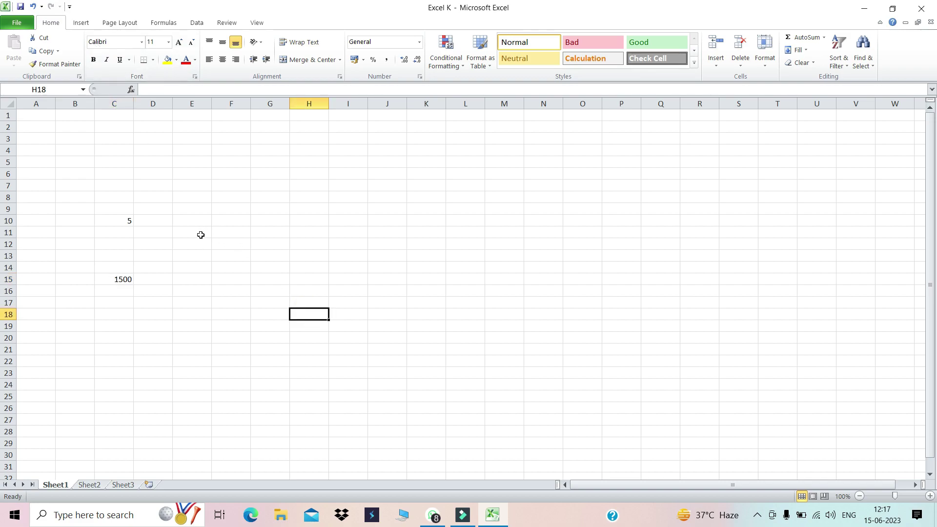
{"action": "left_click", "coordinate": [200, 235]}
{"action": "type", "text": "gvyuhzduhdsj"}
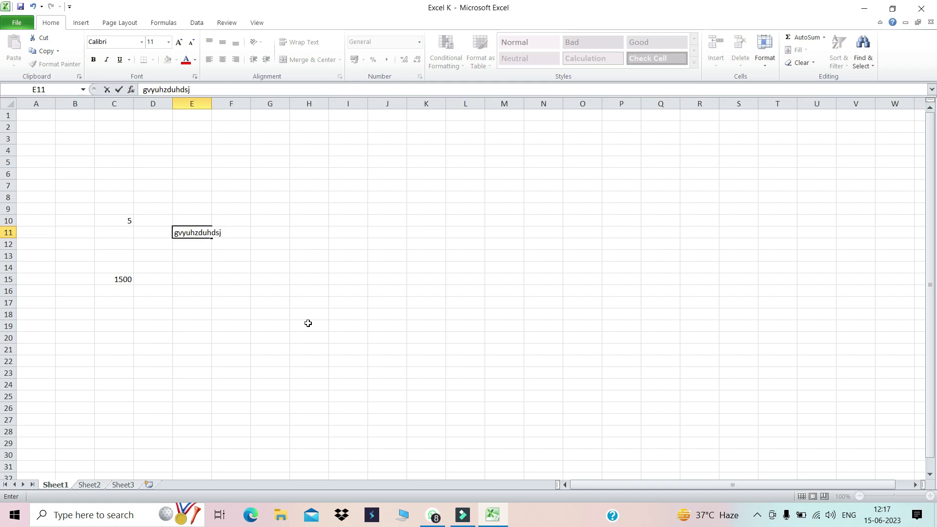
{"action": "left_click", "coordinate": [308, 323]}
Step: Trim E11's text to gvyuhzd and make it bold
{"action": "left_click", "coordinate": [204, 233]}
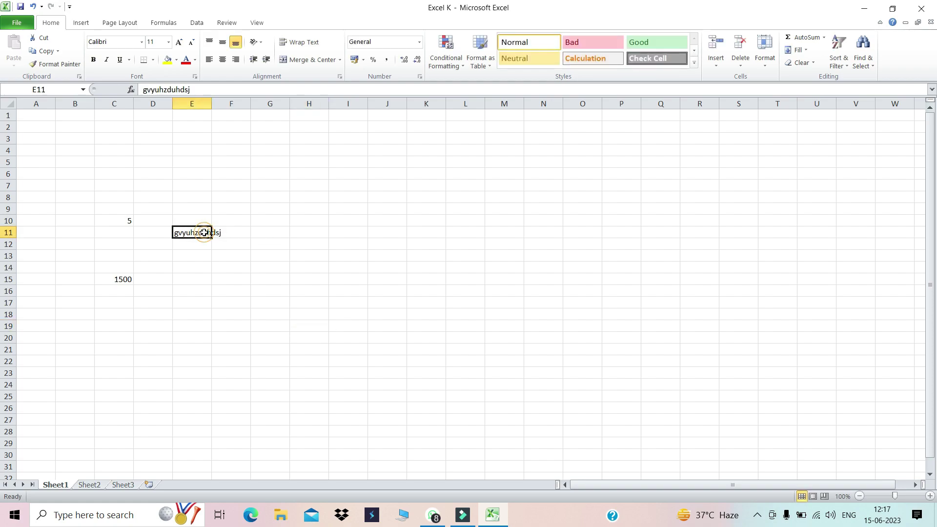
{"action": "left_click", "coordinate": [202, 89]}
{"action": "key", "text": "BackSpace"}
{"action": "key", "text": "BackSpace"}
{"action": "key", "text": "BackSpace"}
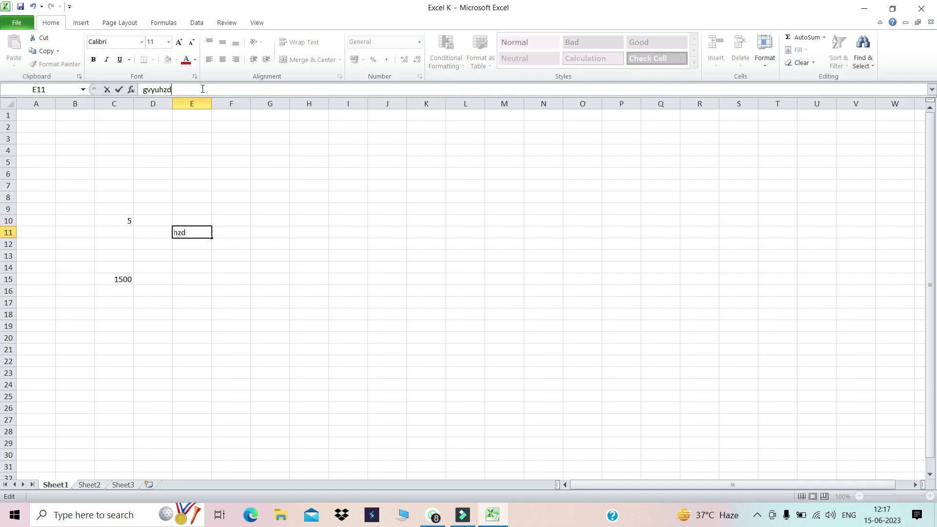
{"action": "left_click", "coordinate": [259, 267]}
{"action": "left_click", "coordinate": [204, 234]}
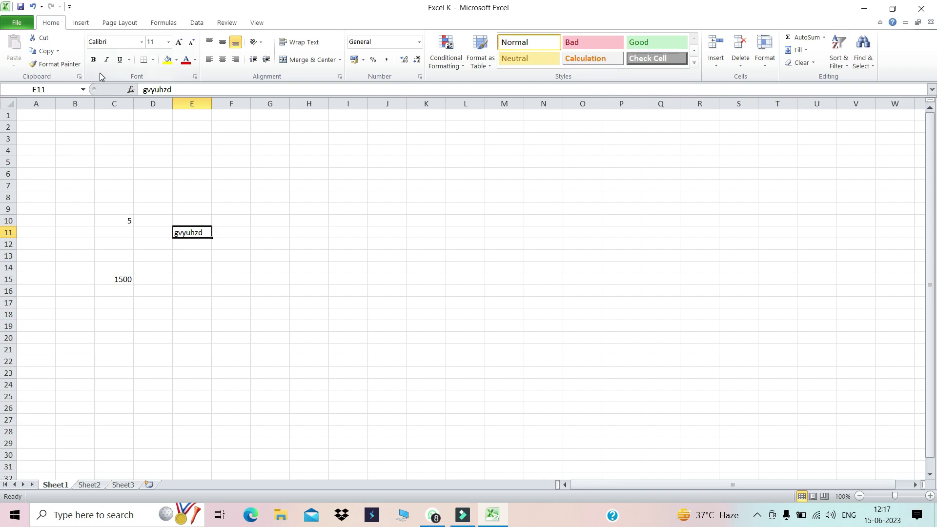
{"action": "left_click", "coordinate": [92, 60]}
Step: Toggle bold and italic on gvyuhzd in E11, ending with neither applied
{"action": "left_click", "coordinate": [91, 64]}
{"action": "left_click", "coordinate": [92, 64]}
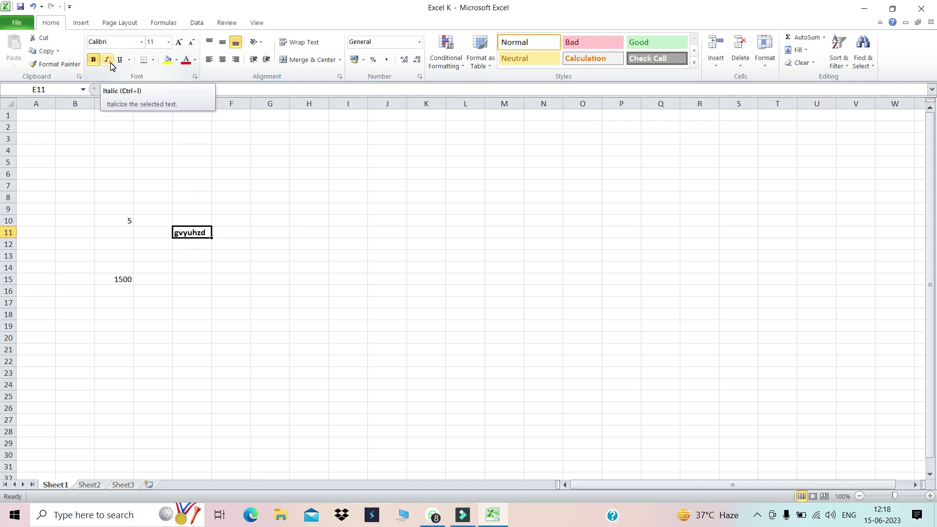
{"action": "left_click", "coordinate": [107, 60]}
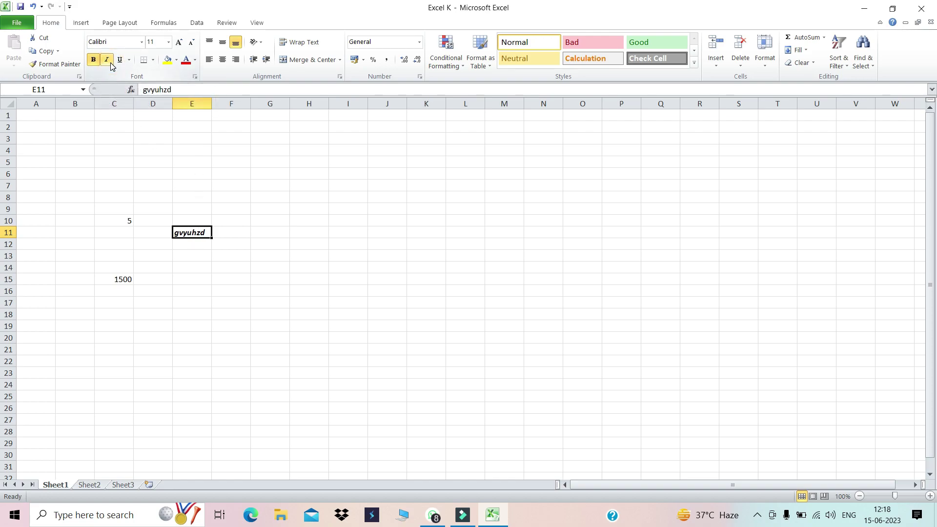
{"action": "left_click", "coordinate": [107, 61]}
{"action": "left_click", "coordinate": [93, 59]}
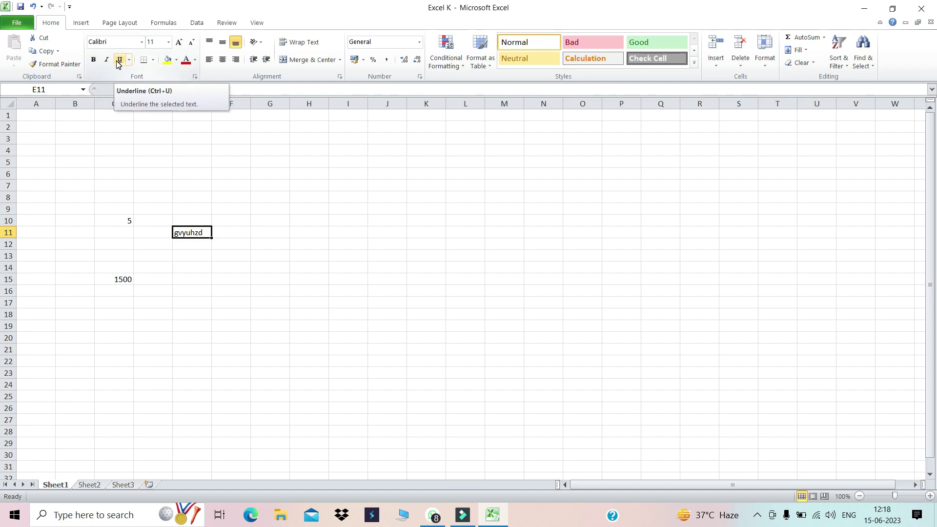
{"action": "left_click", "coordinate": [182, 232]}
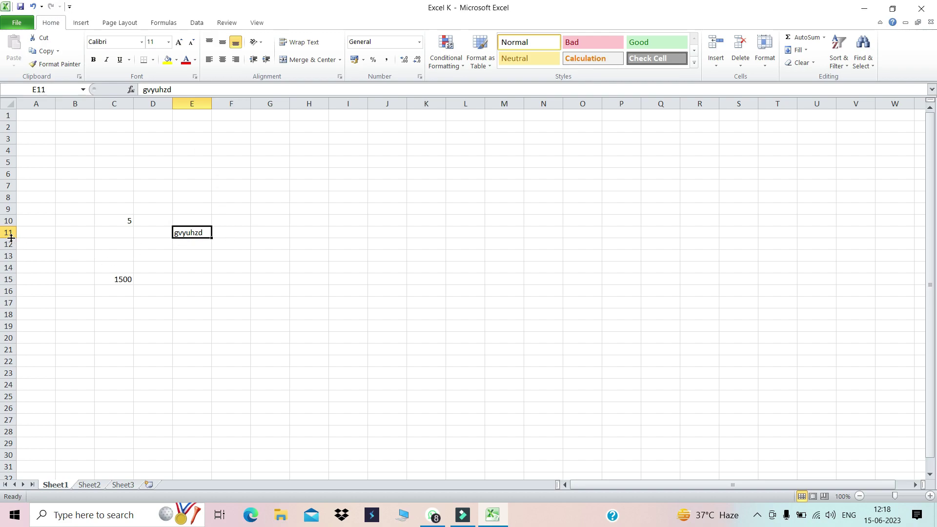
Step: Enlarge row 11 and column E, centre gvyuhzd in E11, and select its text
{"action": "left_click_drag", "start_coordinate": [8, 238], "coordinate": [9, 262]}
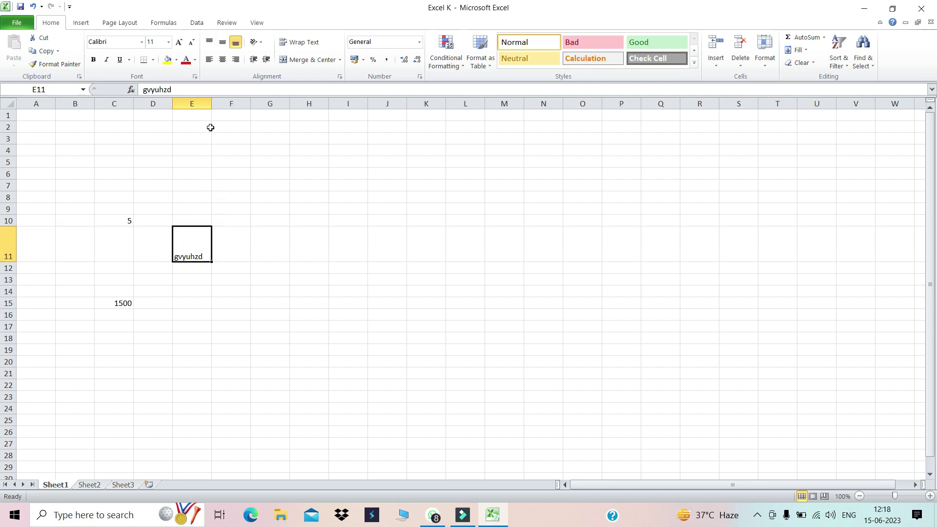
{"action": "left_click_drag", "start_coordinate": [212, 104], "coordinate": [331, 104]}
{"action": "left_click", "coordinate": [224, 245]}
{"action": "double_click", "coordinate": [224, 245]}
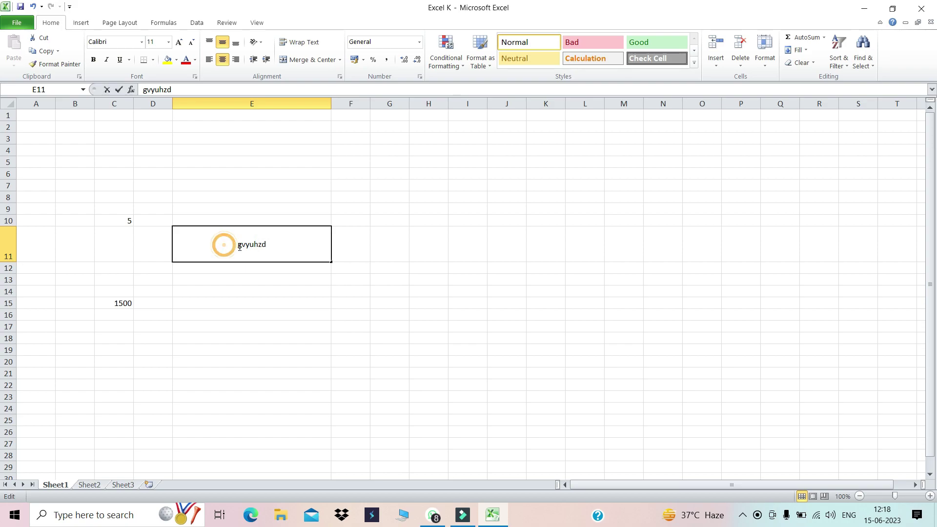
{"action": "left_click_drag", "start_coordinate": [225, 245], "coordinate": [291, 246]}
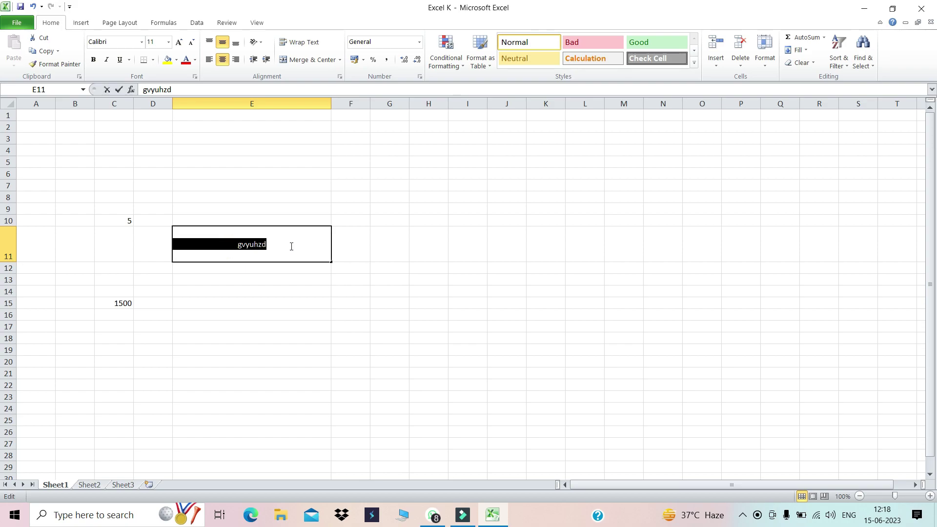
Step: Increase E11's font size to 22, with underline applied and then removed
{"action": "left_click", "coordinate": [118, 60]}
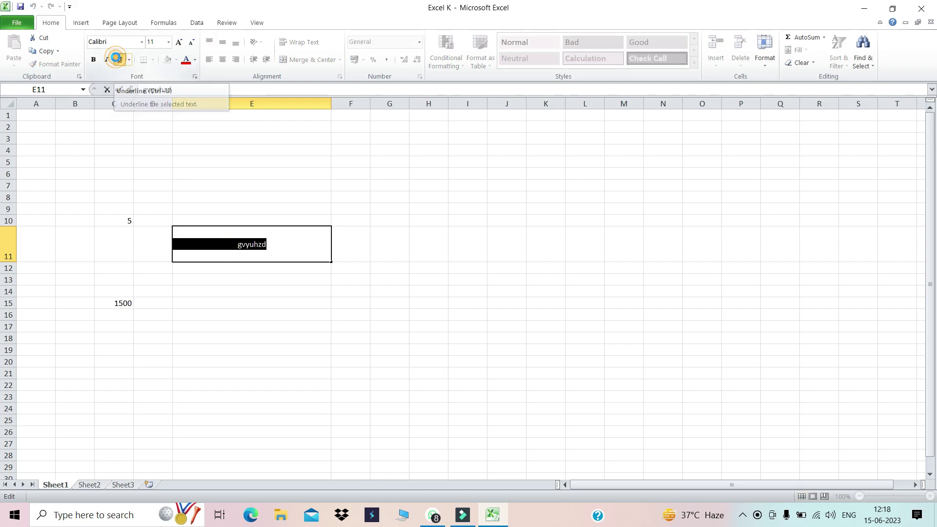
{"action": "left_click", "coordinate": [416, 209]}
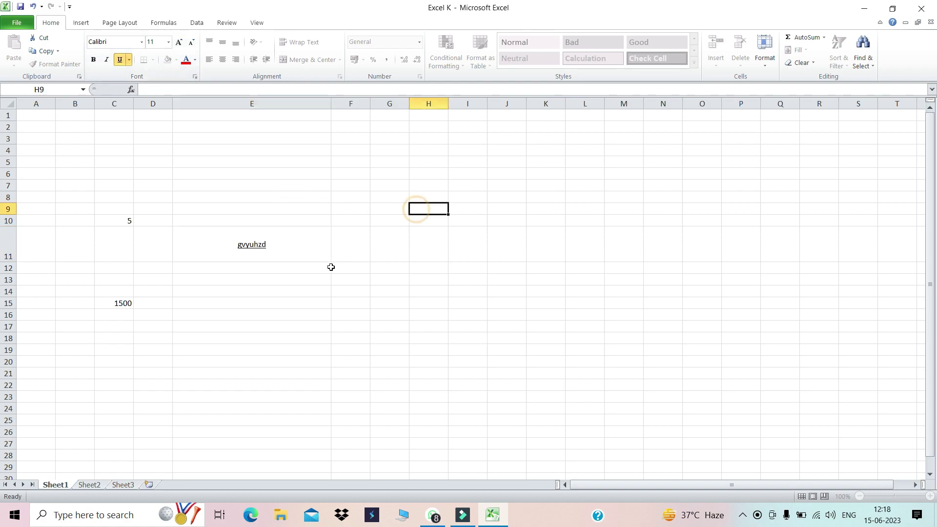
{"action": "left_click", "coordinate": [253, 246]}
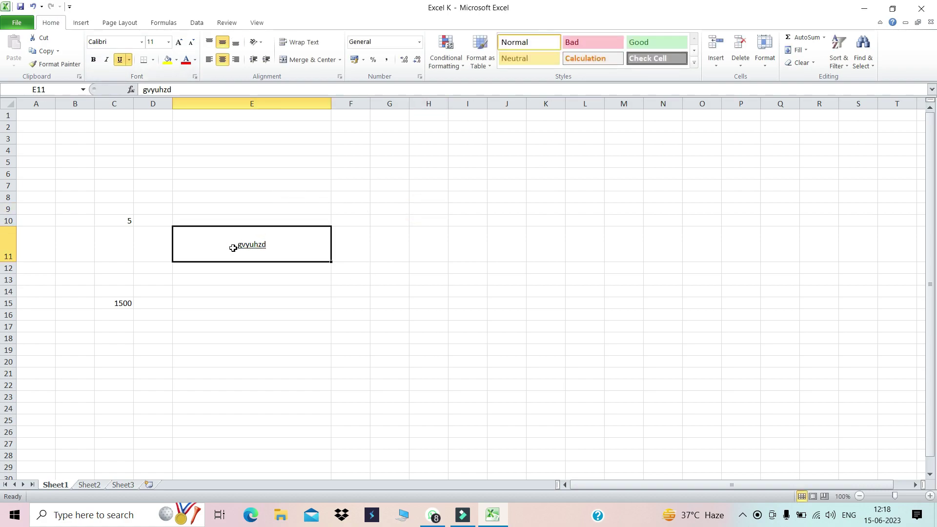
{"action": "left_click", "coordinate": [178, 42]}
{"action": "left_click", "coordinate": [178, 42]}
{"action": "left_click", "coordinate": [179, 42]}
{"action": "left_click", "coordinate": [178, 42]}
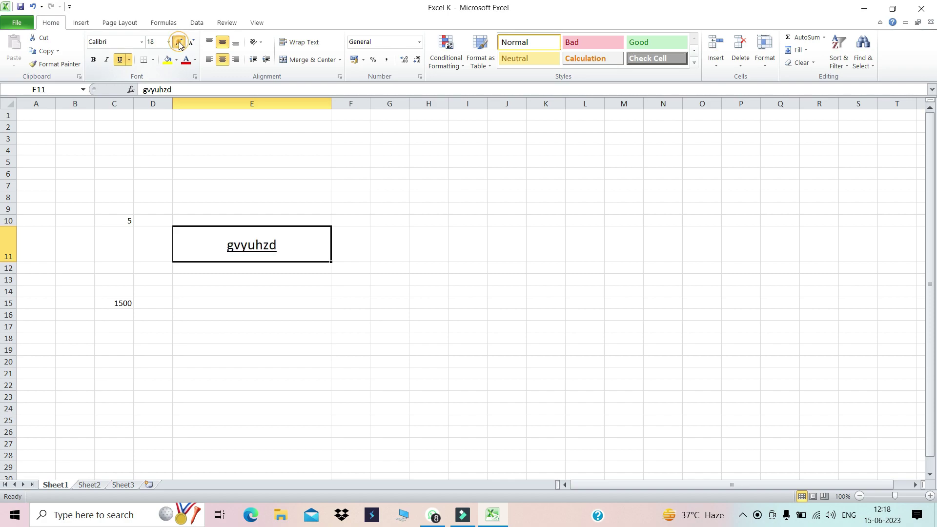
{"action": "left_click", "coordinate": [179, 42]}
{"action": "left_click", "coordinate": [178, 42]}
{"action": "left_click", "coordinate": [251, 323]}
{"action": "left_click", "coordinate": [250, 246]}
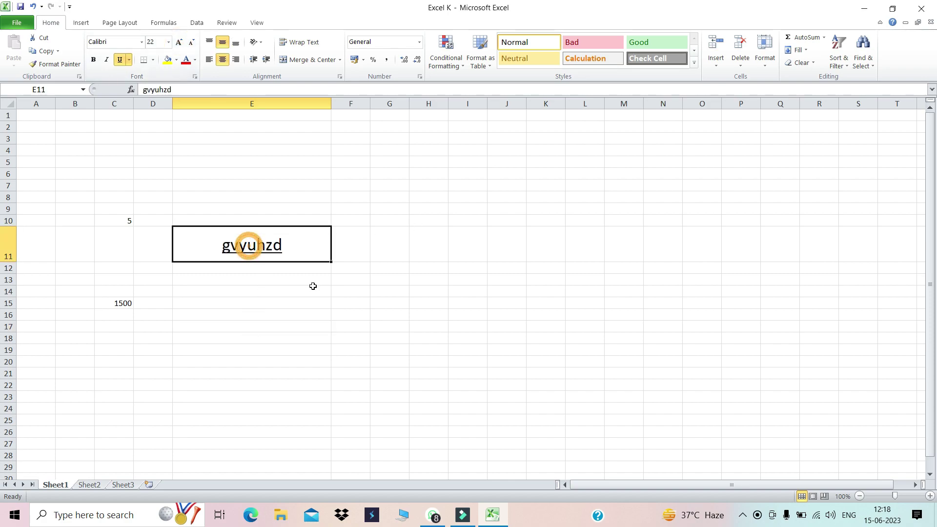
{"action": "left_click", "coordinate": [124, 60]}
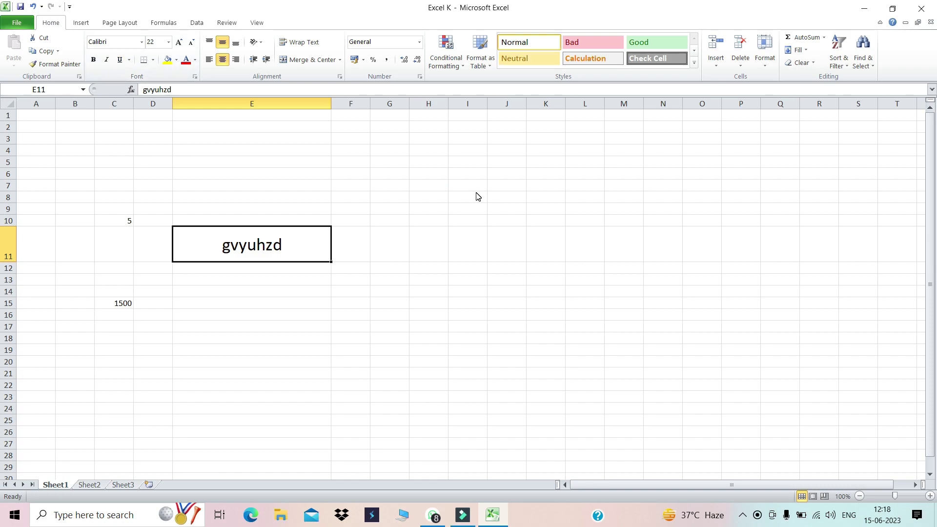
Step: Replace E11's text with Star Point and copy it into cell L11
{"action": "type", "text": "Star Point"}
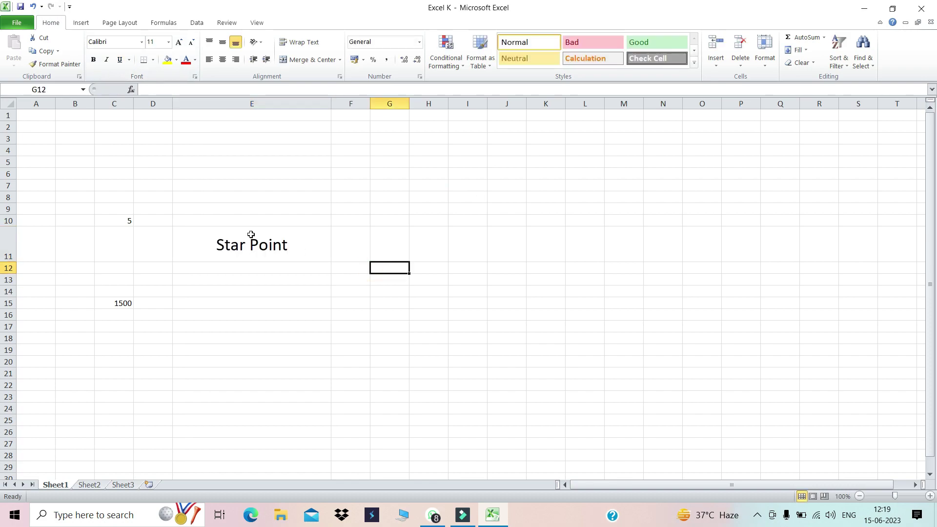
{"action": "left_click", "coordinate": [251, 244]}
{"action": "key", "text": "ctrl+c"}
{"action": "left_click", "coordinate": [577, 244]}
{"action": "key", "text": "ctrl+v"}
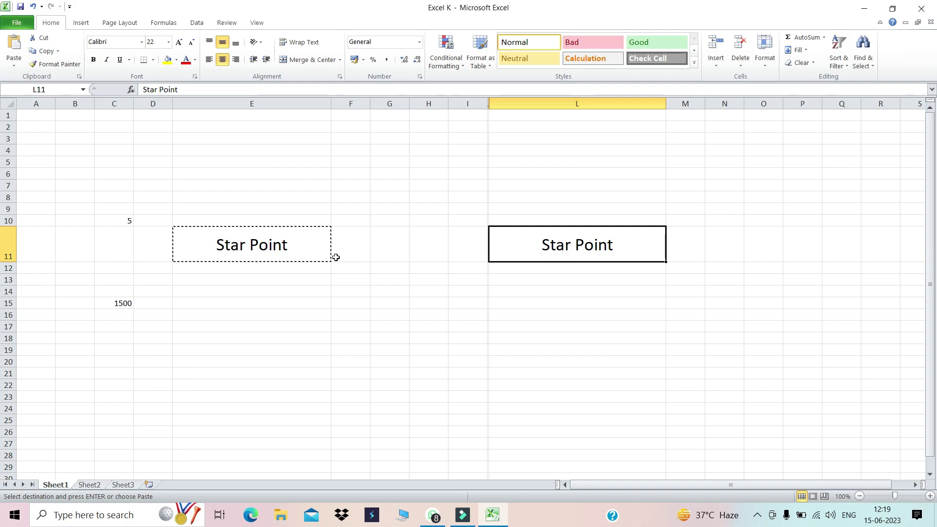
{"action": "key", "text": "Escape"}
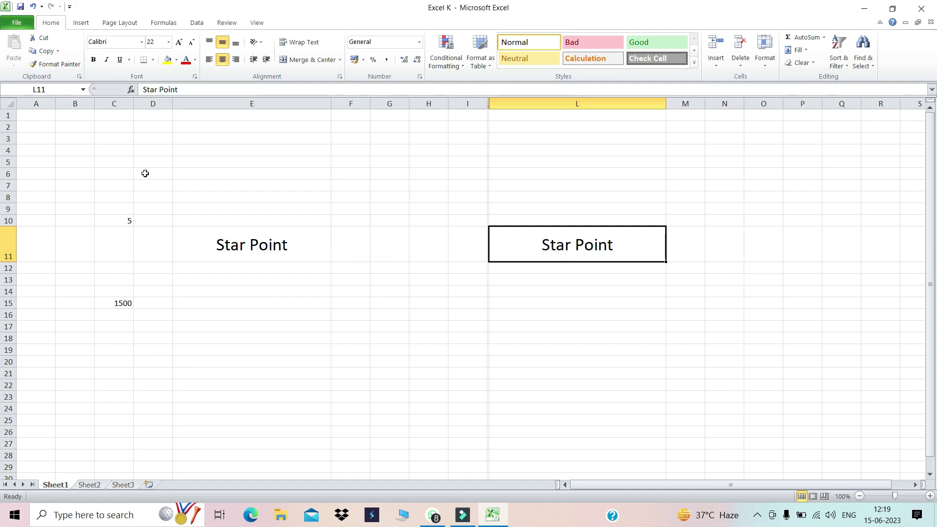
Step: Set the Star Point copy in L11 to the Bahnschrift SemiBold font
{"action": "left_click", "coordinate": [142, 42]}
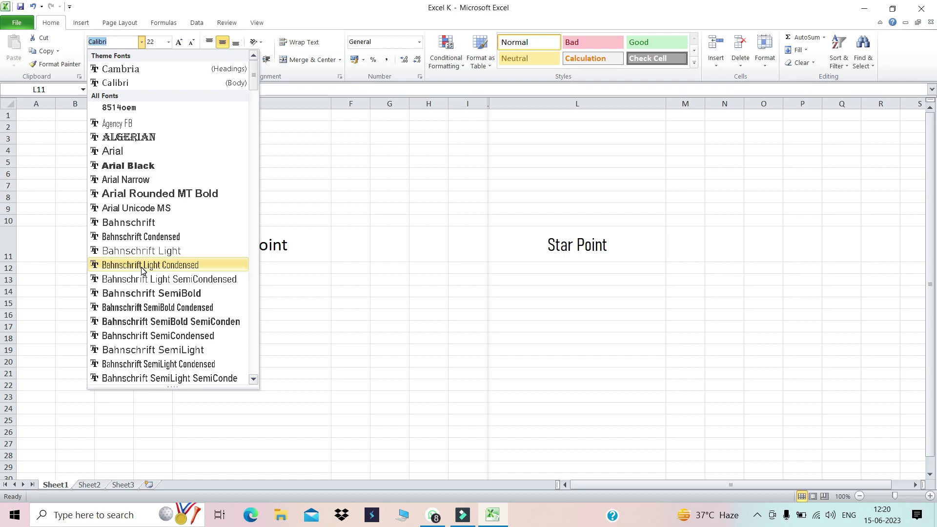
{"action": "left_click", "coordinate": [143, 297]}
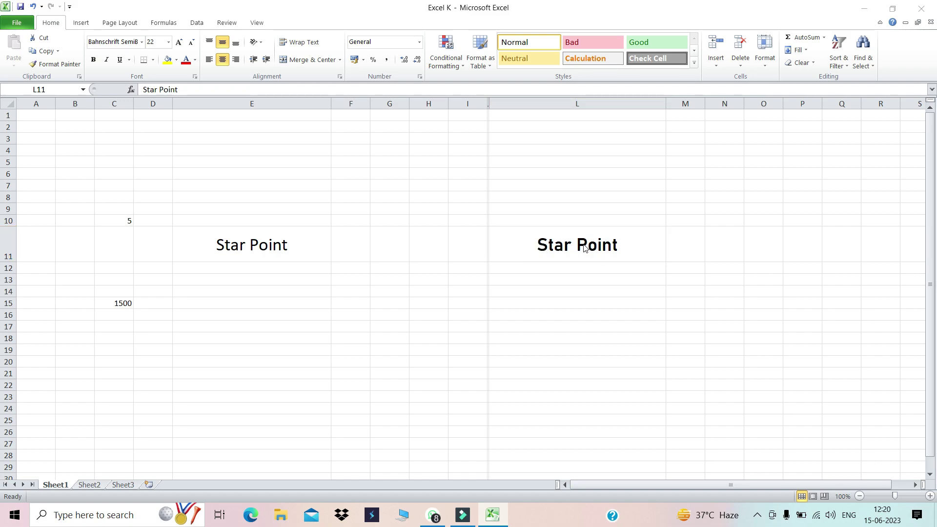
{"action": "left_click", "coordinate": [584, 246]}
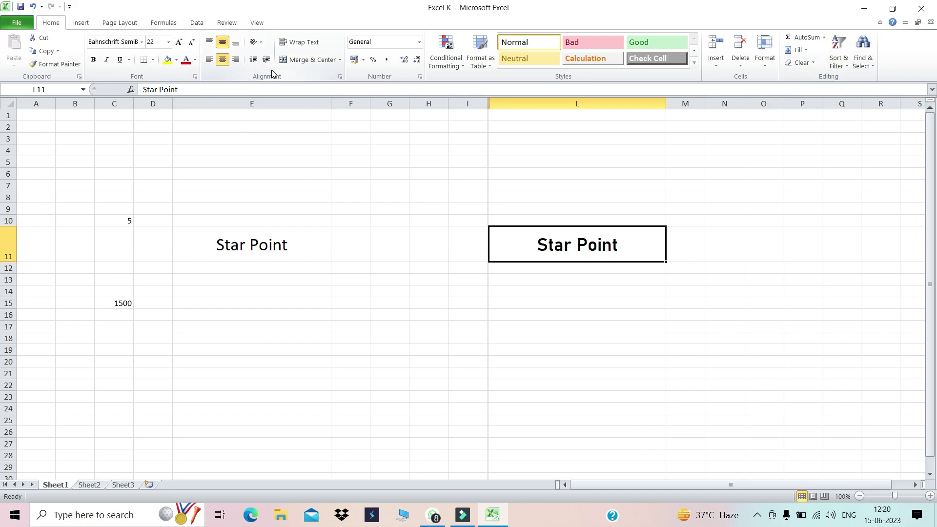
Step: Select several cells in column L, finishing on the Star Point cell L11
{"action": "left_click", "coordinate": [577, 251]}
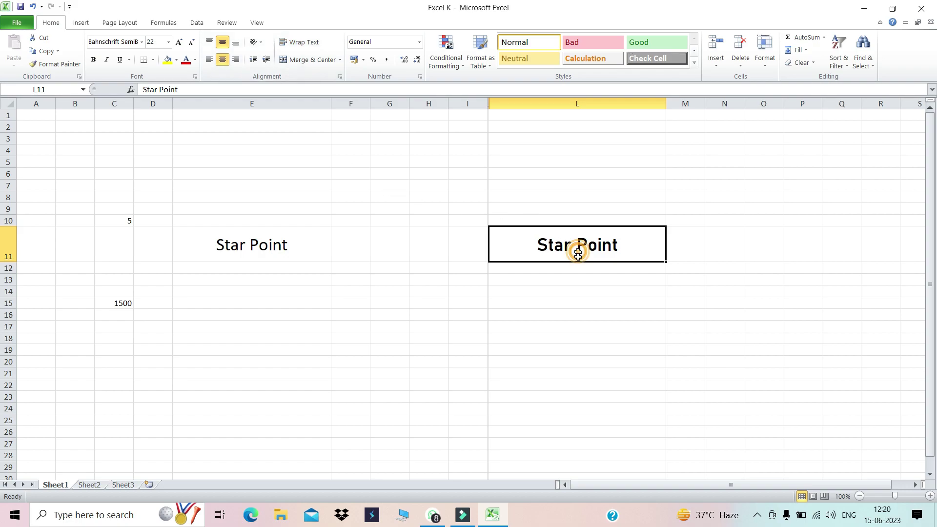
{"action": "left_click", "coordinate": [577, 279]}
{"action": "left_click", "coordinate": [574, 248]}
{"action": "left_click", "coordinate": [581, 278]}
{"action": "left_click", "coordinate": [581, 267]}
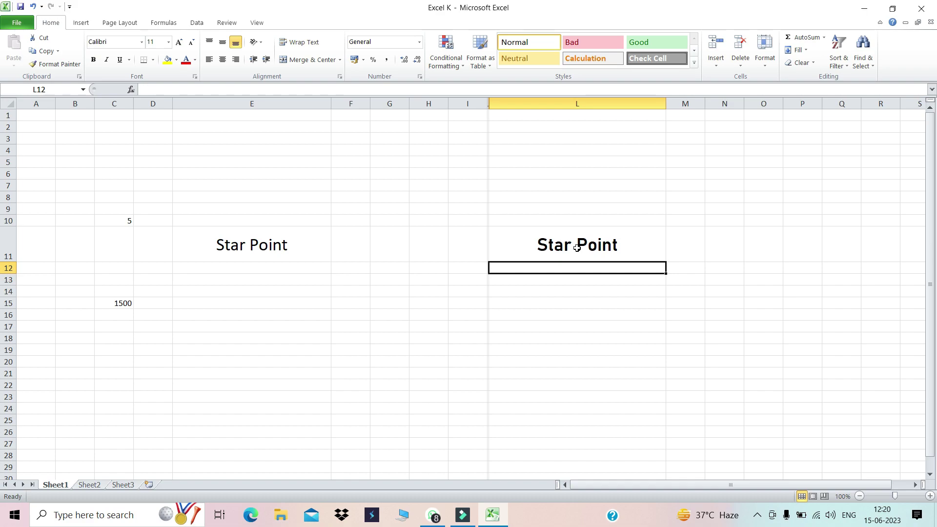
{"action": "left_click", "coordinate": [578, 304]}
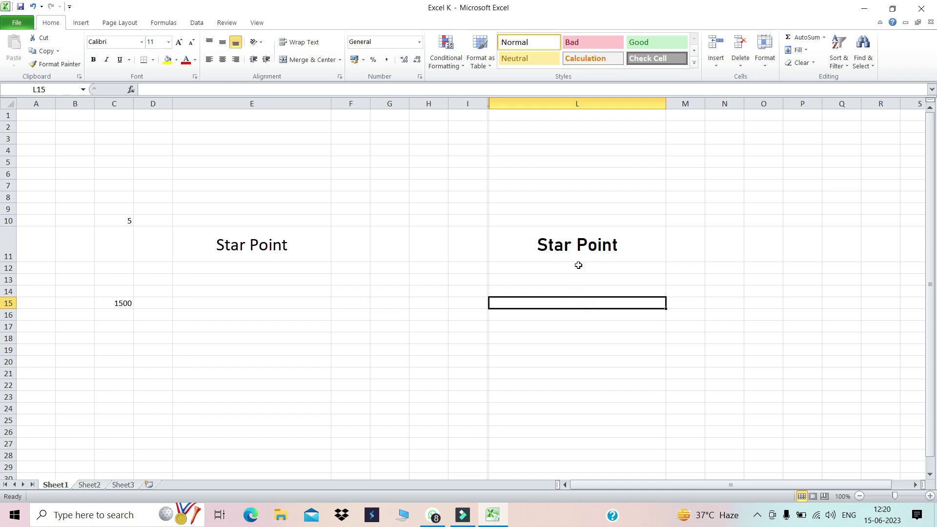
{"action": "left_click", "coordinate": [575, 246]}
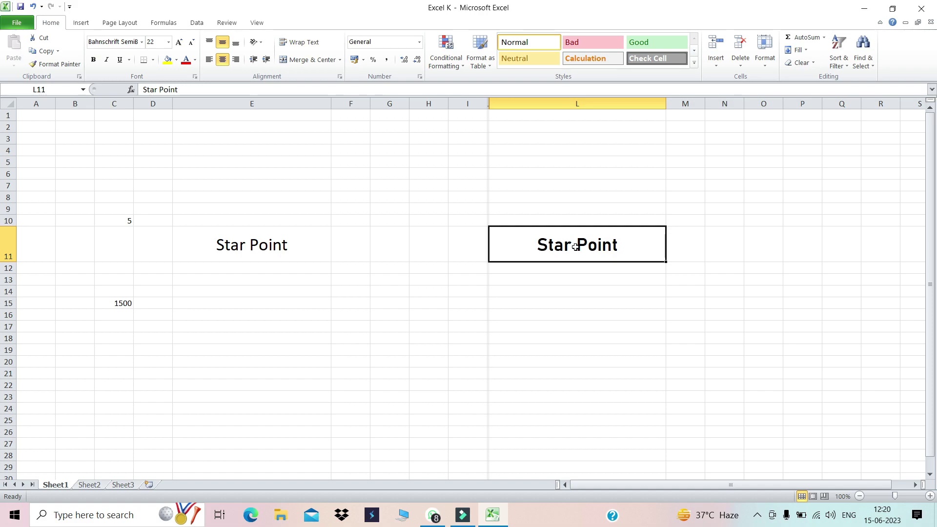
{"action": "left_click", "coordinate": [569, 303]}
{"action": "left_click", "coordinate": [567, 251]}
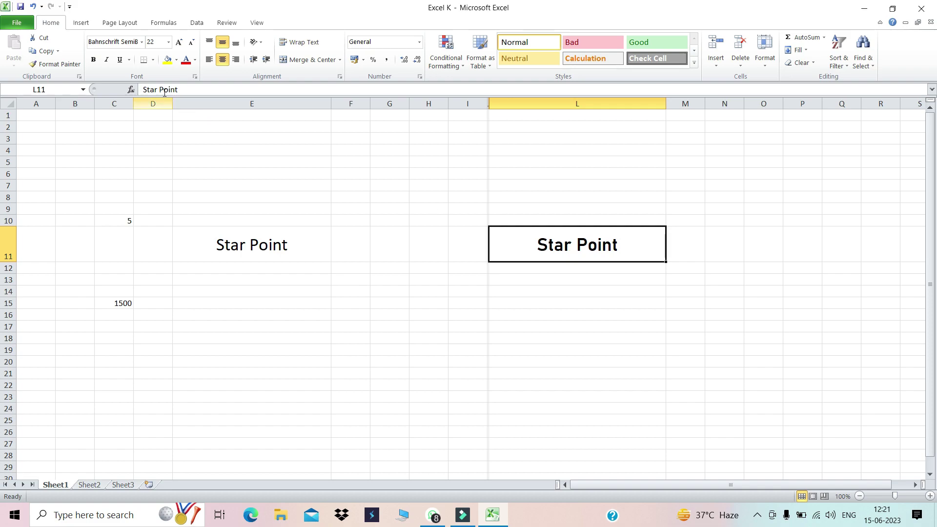
Step: Set Star Point to size 36, try sizes 48 and 28, then return to 36
{"action": "left_click", "coordinate": [168, 44]}
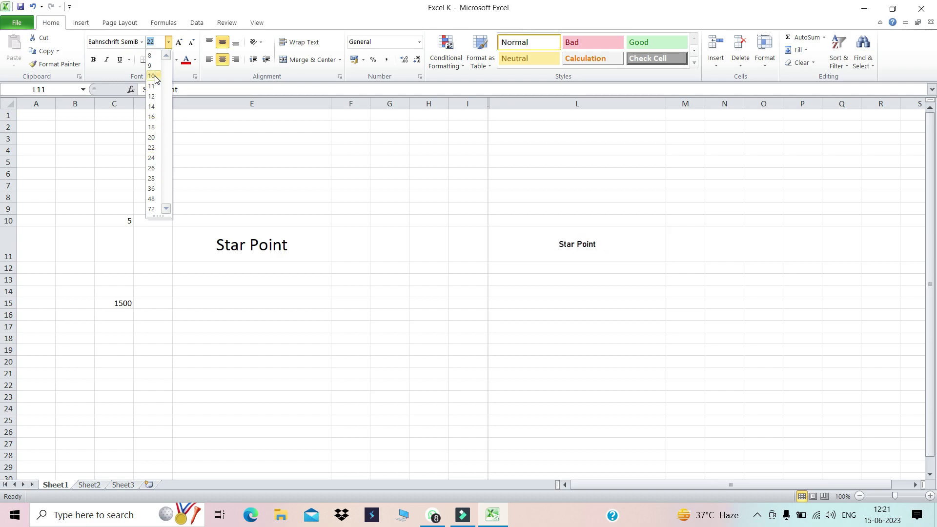
{"action": "left_click", "coordinate": [159, 45]}
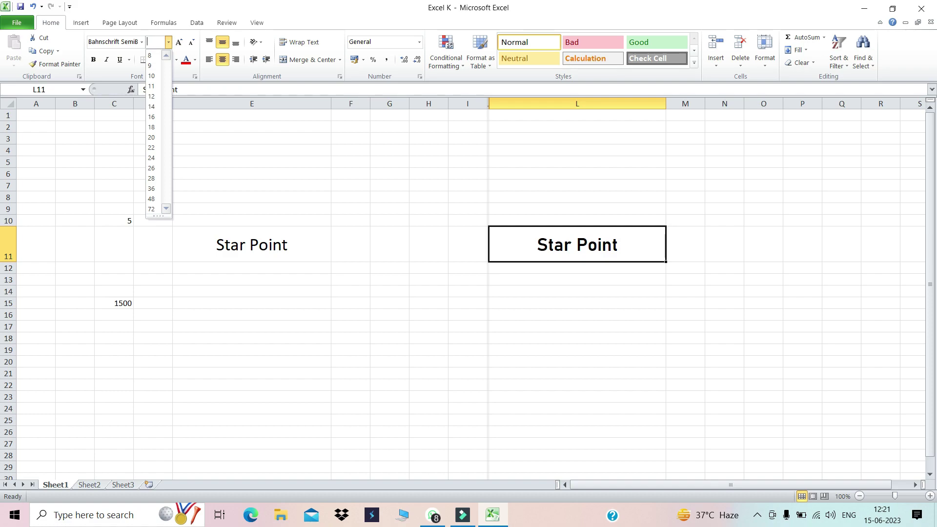
{"action": "type", "text": "8"}
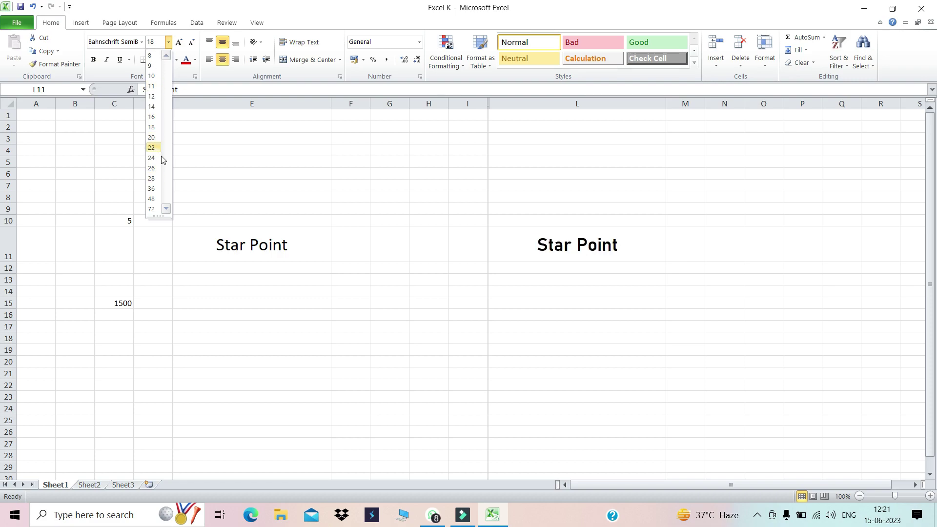
{"action": "left_click", "coordinate": [166, 179]}
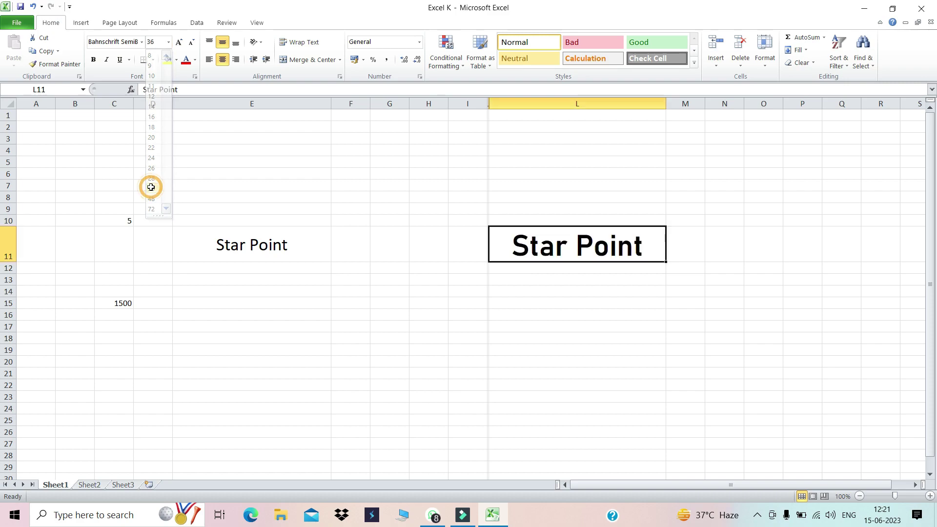
{"action": "left_click", "coordinate": [152, 189]}
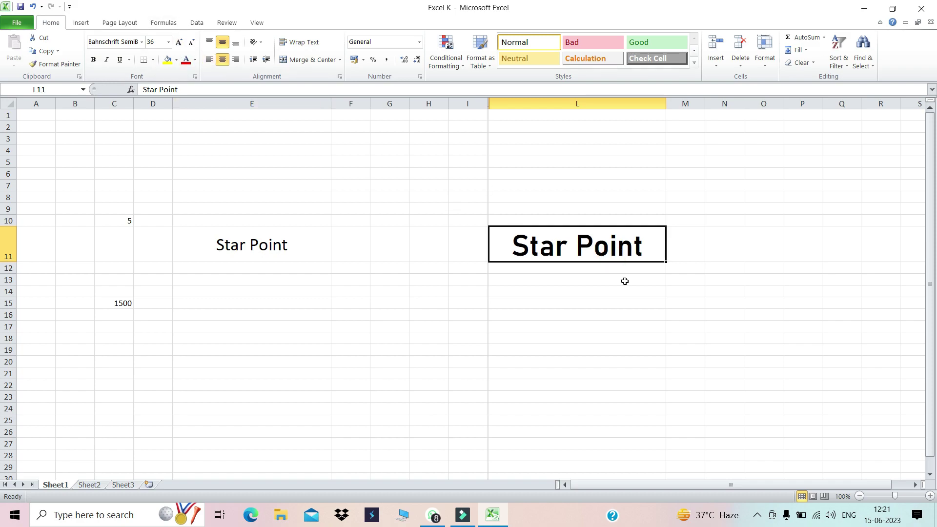
{"action": "left_click", "coordinate": [179, 44]}
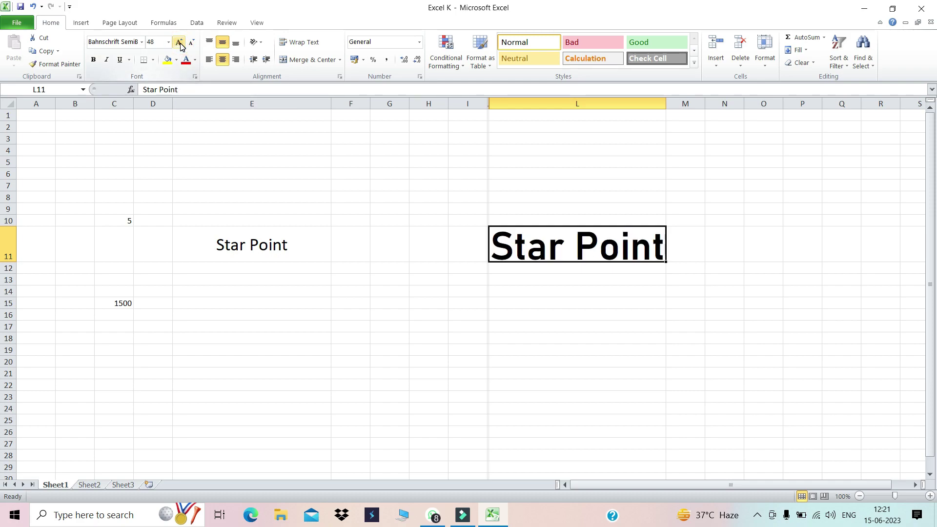
{"action": "left_click", "coordinate": [192, 44]}
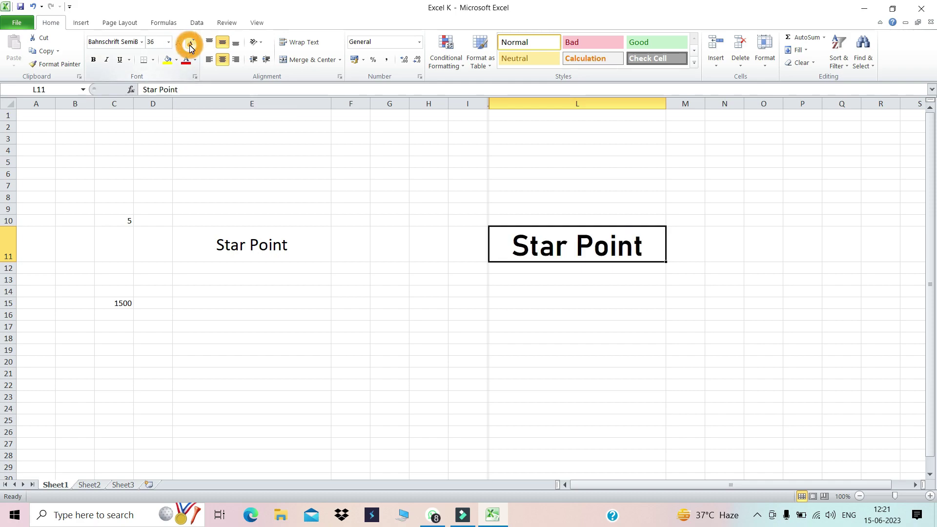
{"action": "left_click", "coordinate": [192, 44]}
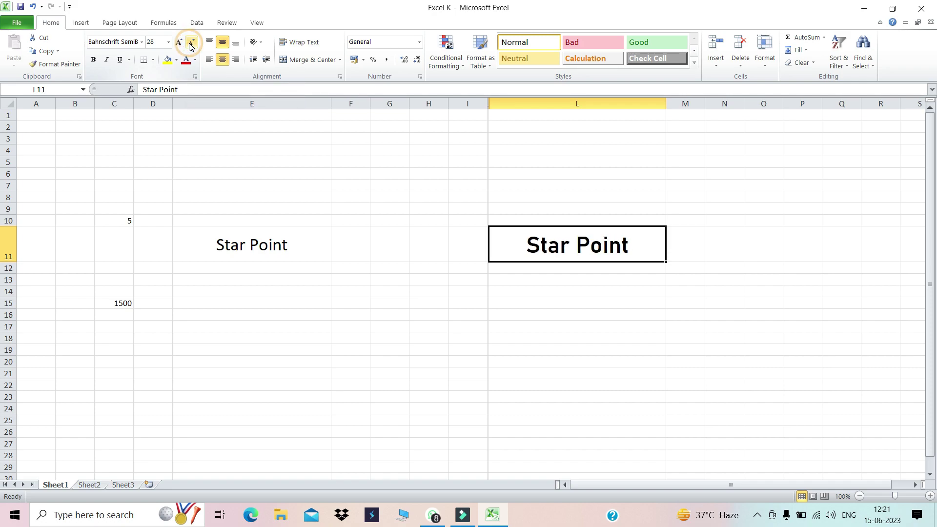
{"action": "left_click", "coordinate": [178, 42]}
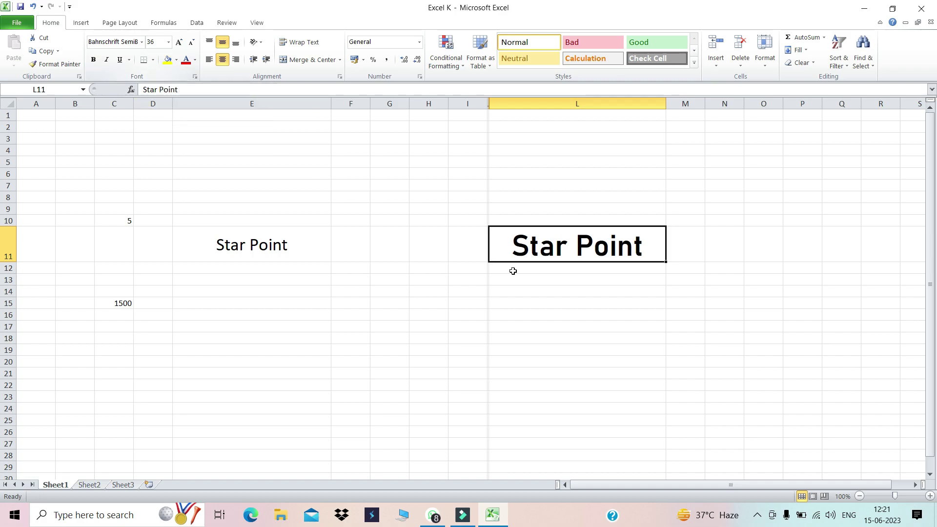
{"action": "left_click", "coordinate": [590, 315]}
Step: Fill L11 yellow, make Star Point red, and set vertical alignment to bottom after trying top
{"action": "left_click", "coordinate": [536, 243]}
{"action": "left_click", "coordinate": [167, 59]}
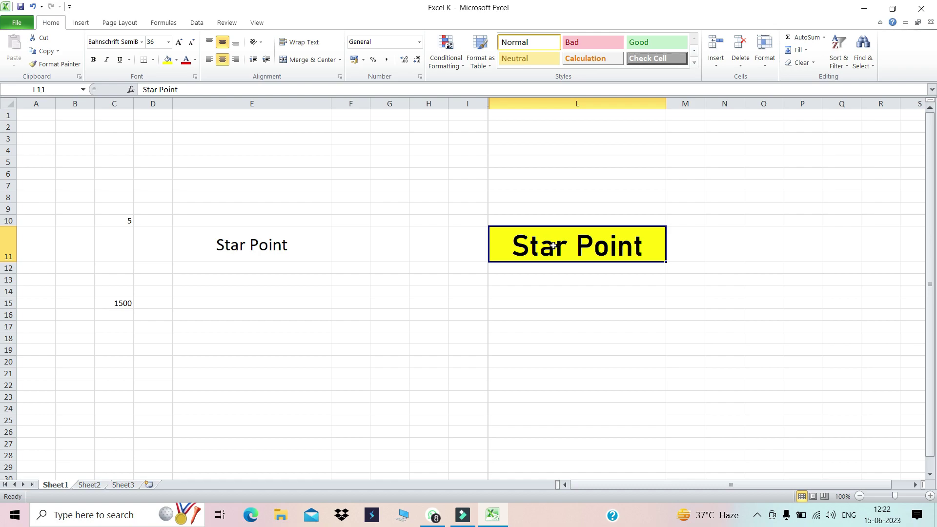
{"action": "left_click", "coordinate": [195, 60]}
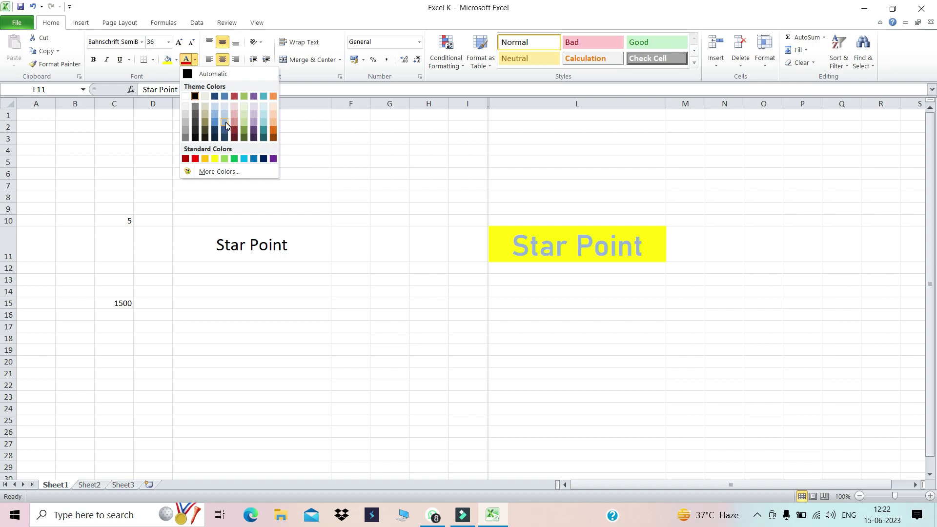
{"action": "left_click", "coordinate": [195, 158]}
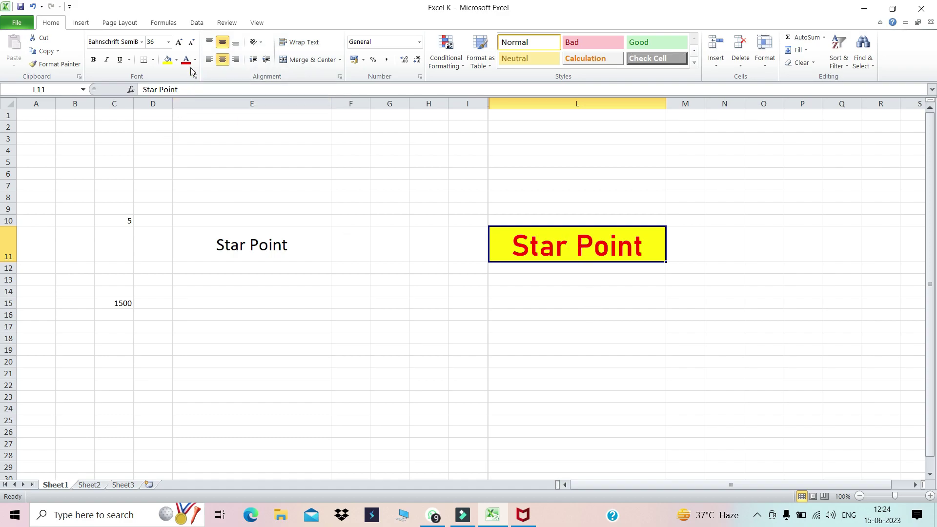
{"action": "left_click", "coordinate": [209, 43]}
{"action": "left_click", "coordinate": [236, 43]}
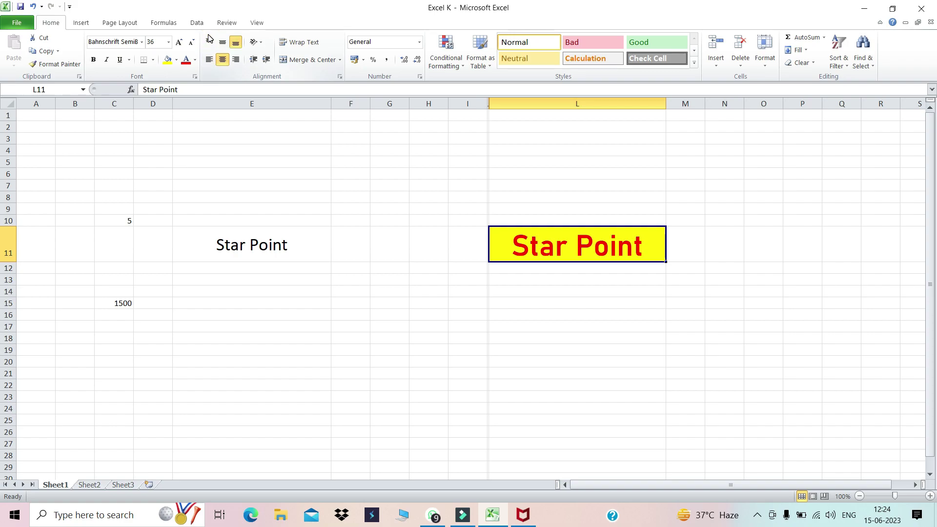
Step: Top-align the Star Point heading, then enter 'ghhjhdjfjds' in L13 and 'hghdjsdmvmdsvkm' in L14
{"action": "left_click", "coordinate": [208, 42]}
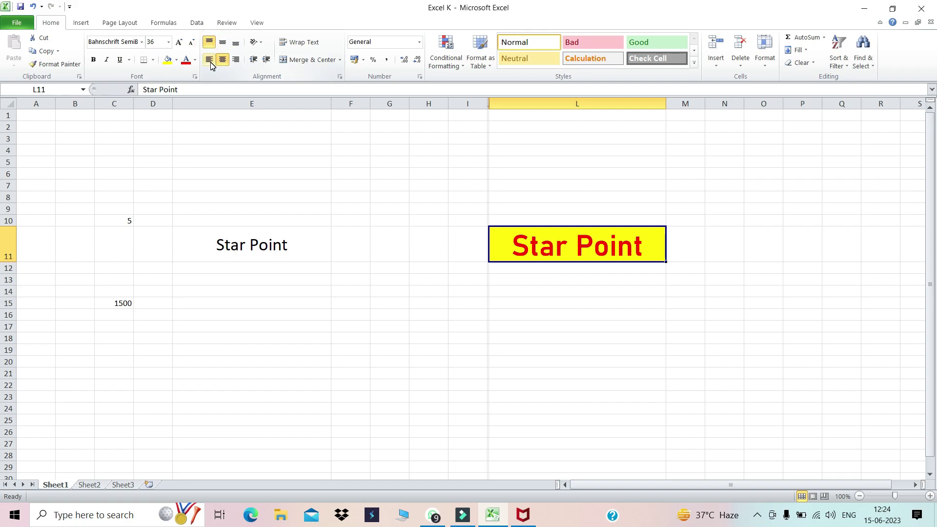
{"action": "left_click", "coordinate": [524, 282]}
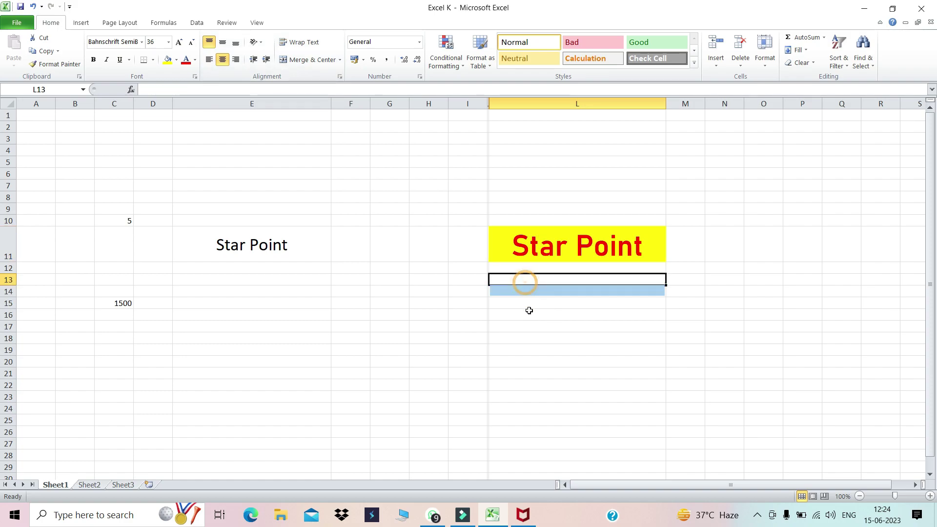
{"action": "left_click_drag", "start_coordinate": [529, 310], "coordinate": [536, 329]}
{"action": "left_click", "coordinate": [518, 279]}
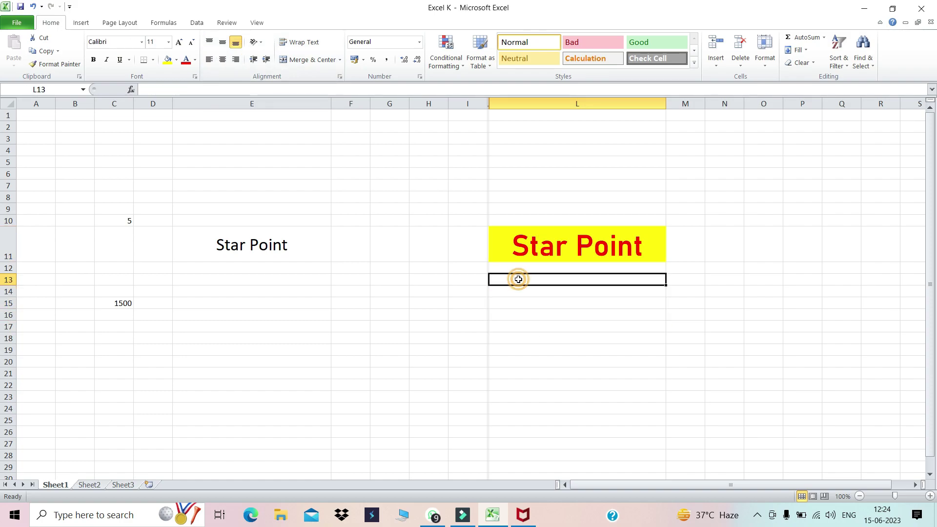
{"action": "type", "text": "ghhjhdjf"}
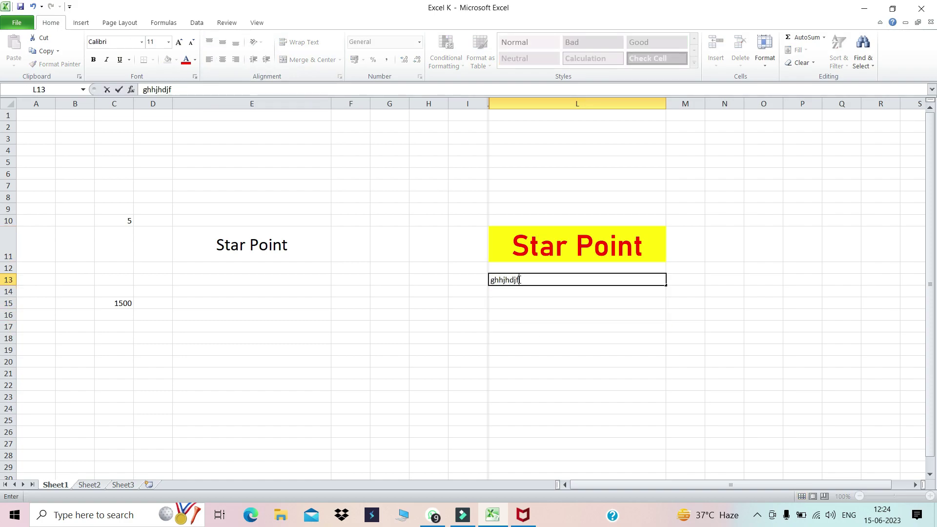
{"action": "type", "text": "jds"}
{"action": "key", "text": "Return"}
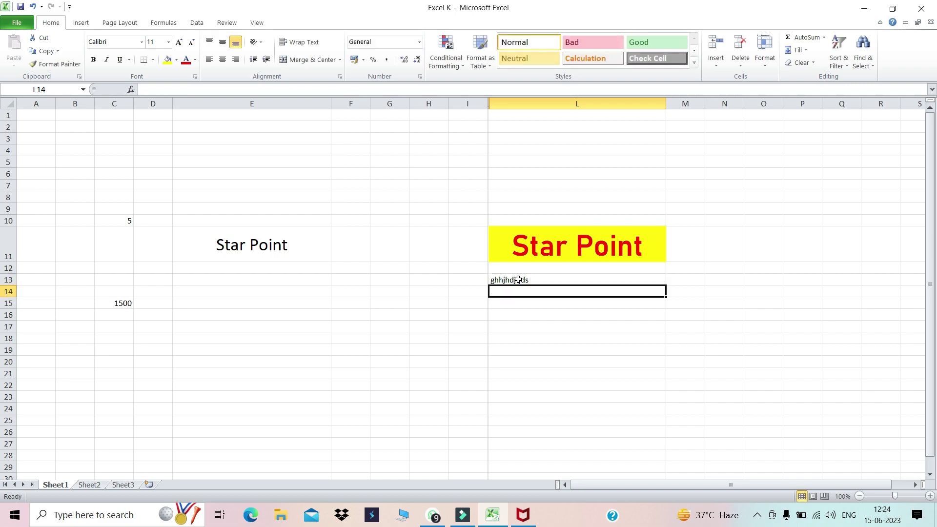
{"action": "type", "text": "hghdjsdmvmdsvkm"}
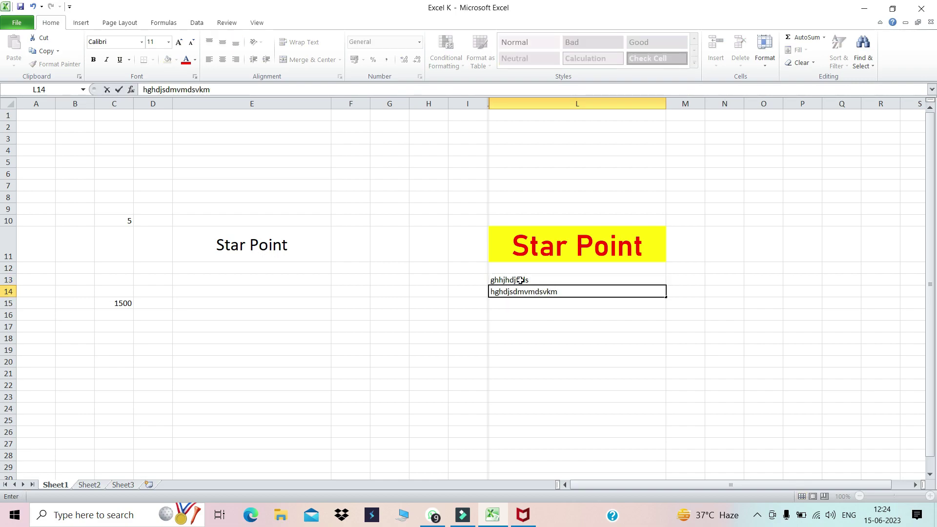
{"action": "left_click", "coordinate": [583, 363]}
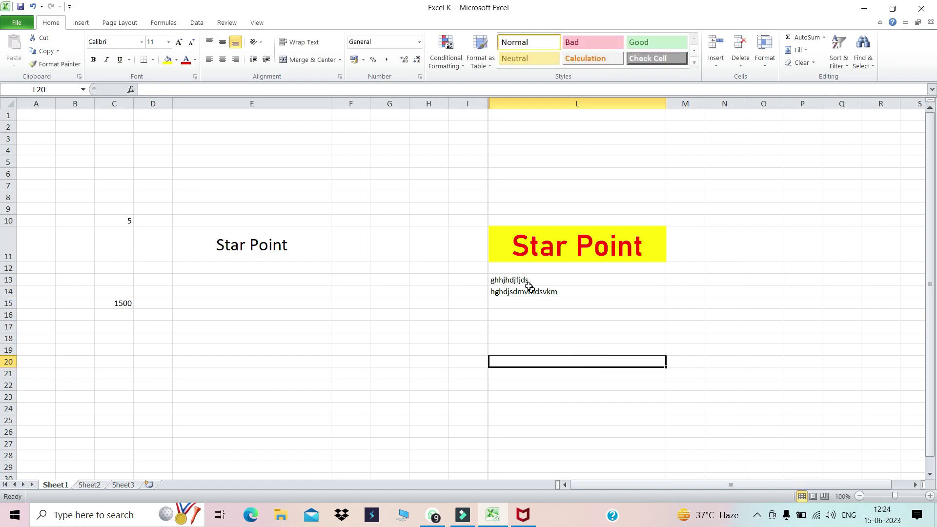
Step: Try right, centre, middle and bottom alignment on L13:L14, finishing with left alignment
{"action": "left_click_drag", "start_coordinate": [522, 279], "coordinate": [521, 287]}
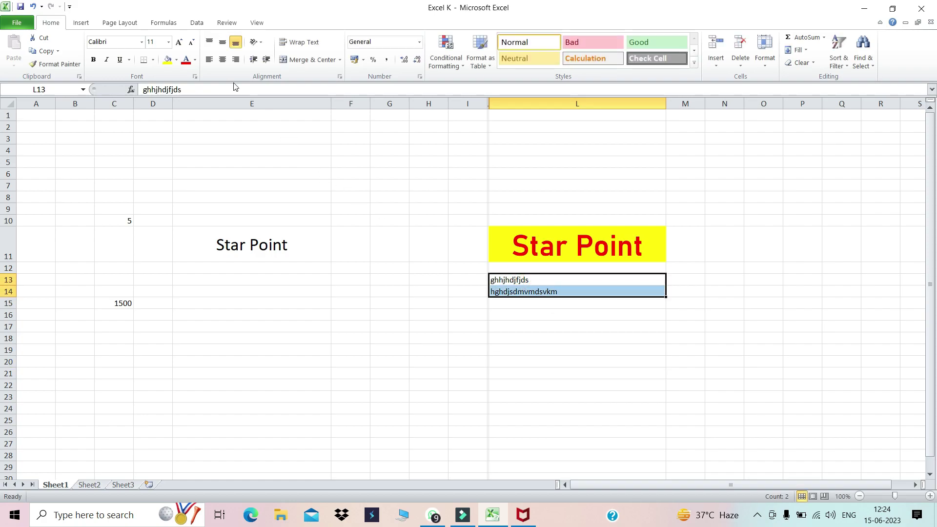
{"action": "left_click", "coordinate": [211, 61]}
{"action": "left_click", "coordinate": [236, 60]}
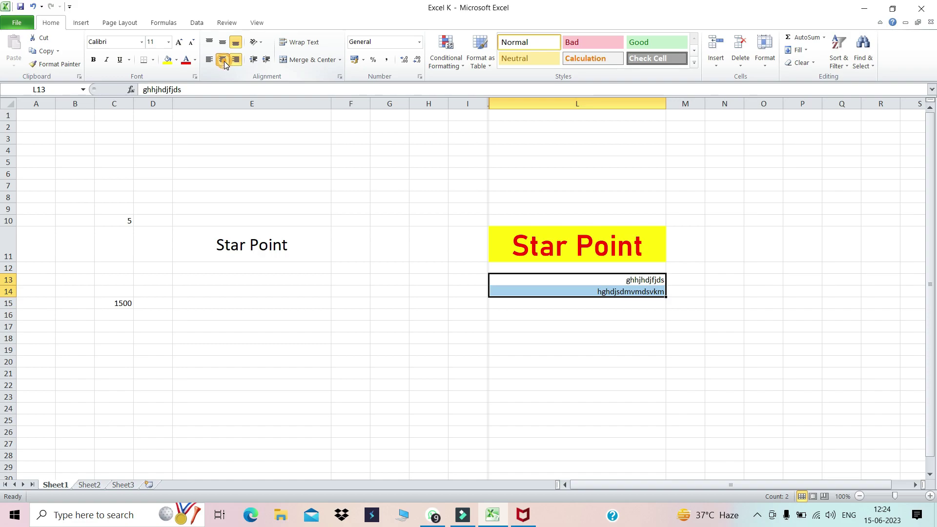
{"action": "left_click", "coordinate": [223, 62]}
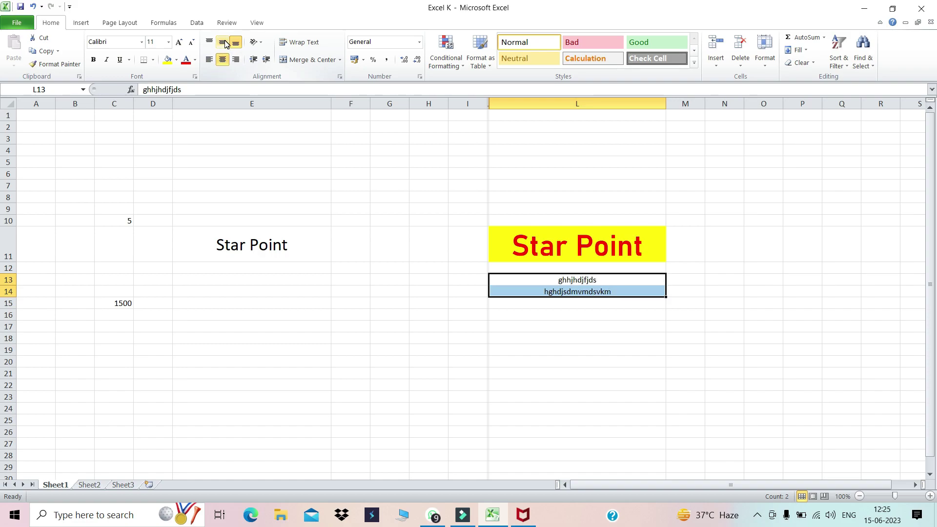
{"action": "left_click", "coordinate": [225, 43]}
{"action": "left_click", "coordinate": [236, 44]}
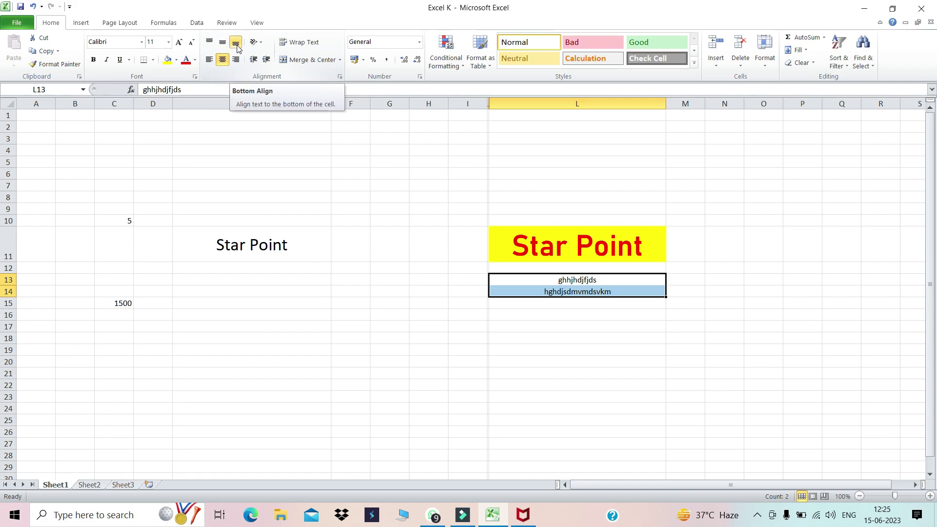
{"action": "left_click", "coordinate": [209, 59]}
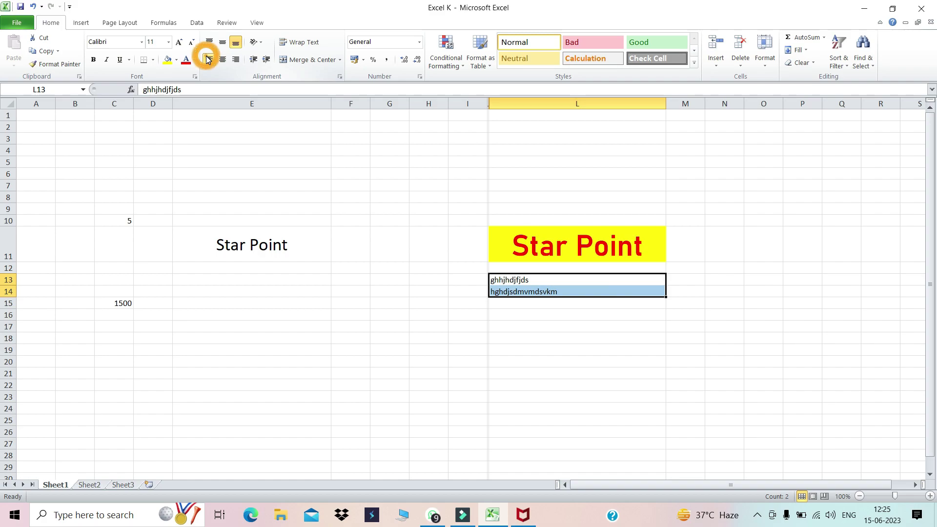
{"action": "left_click", "coordinate": [251, 150]}
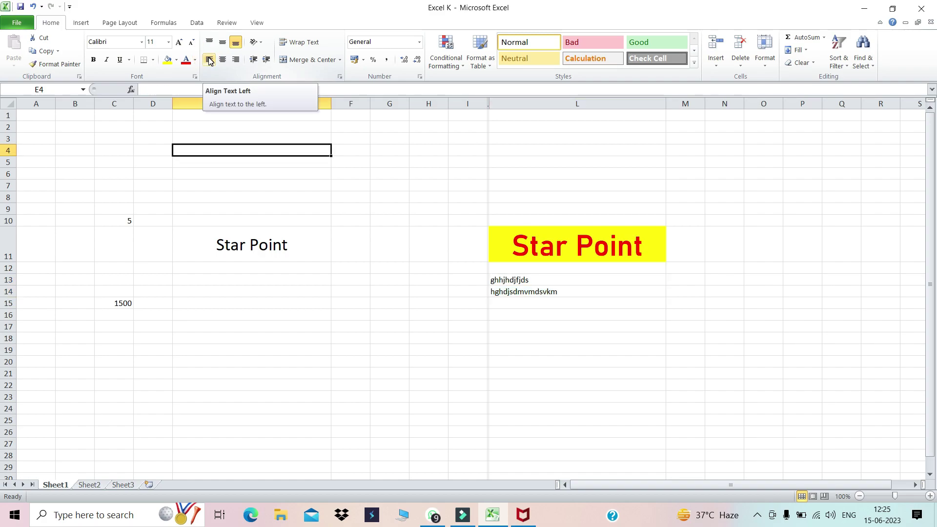
{"action": "left_click", "coordinate": [222, 61]}
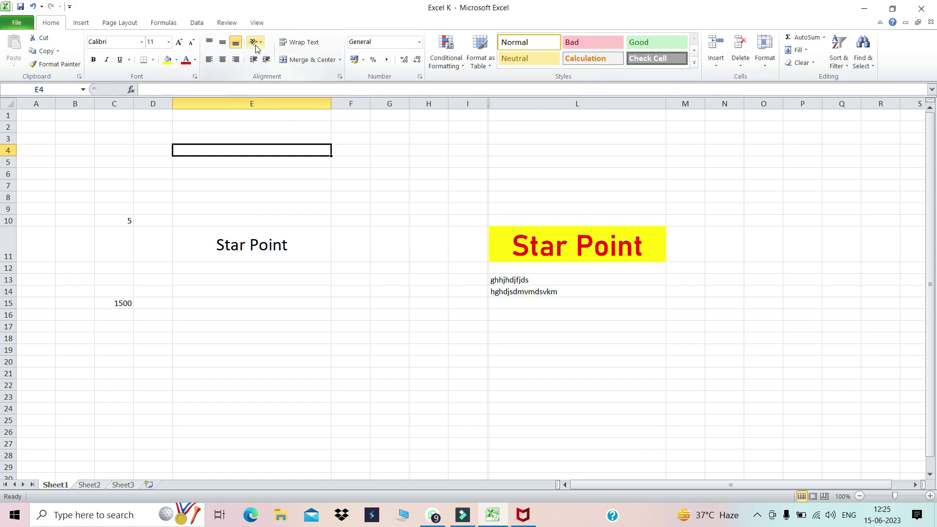
Step: Angle the Star Point text in L11 counterclockwise and autofit row 11 to fit it
{"action": "left_click", "coordinate": [536, 396]}
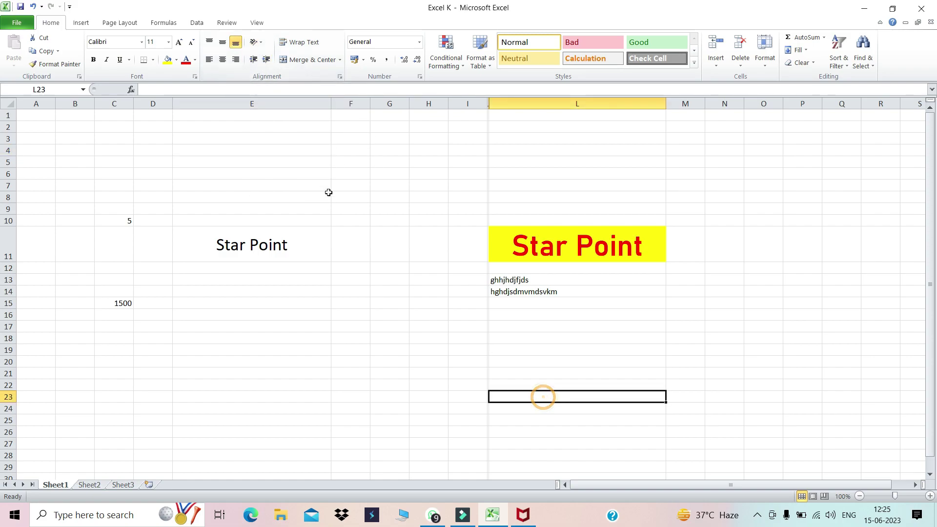
{"action": "left_click", "coordinate": [261, 43]}
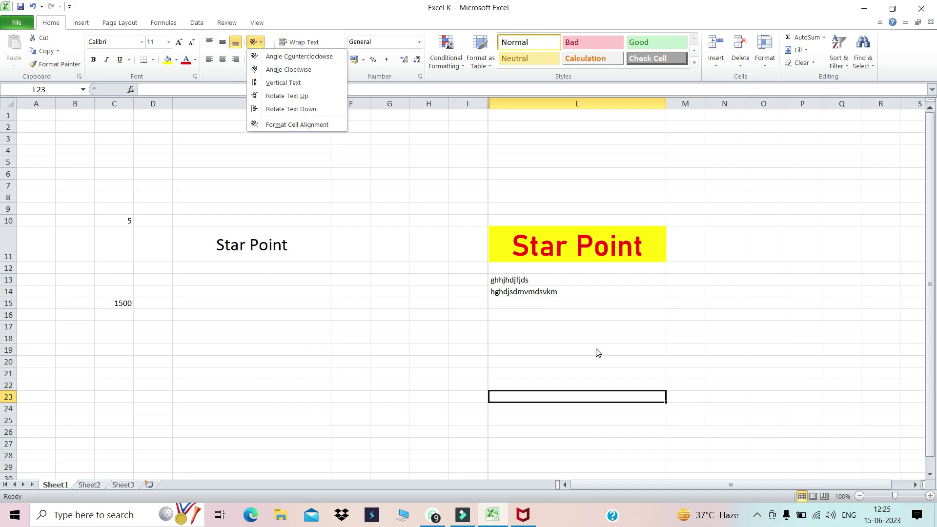
{"action": "left_click", "coordinate": [584, 319]}
{"action": "left_click", "coordinate": [580, 247]}
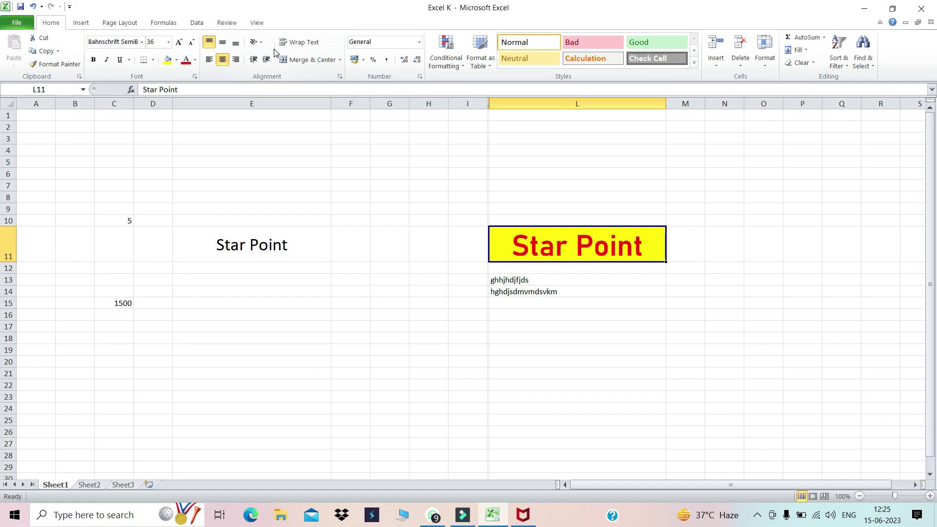
{"action": "left_click", "coordinate": [259, 45]}
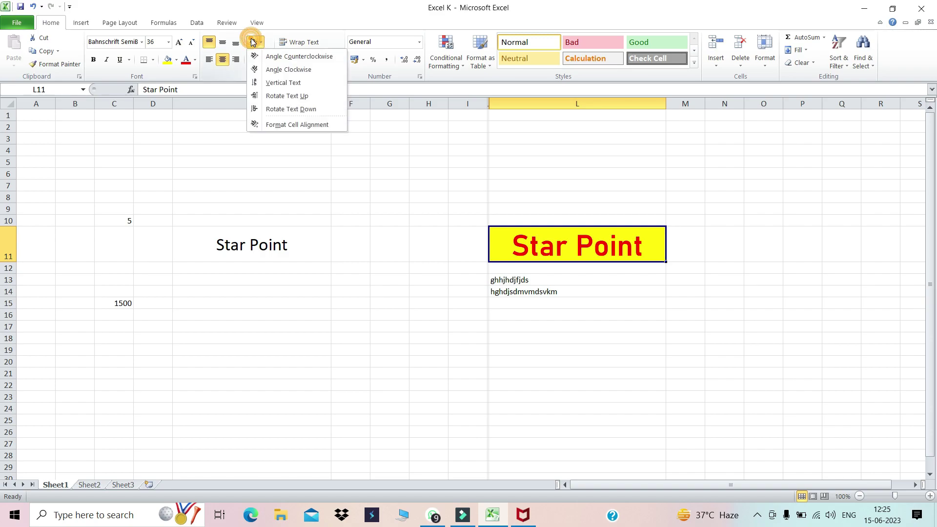
{"action": "left_click", "coordinate": [269, 56]}
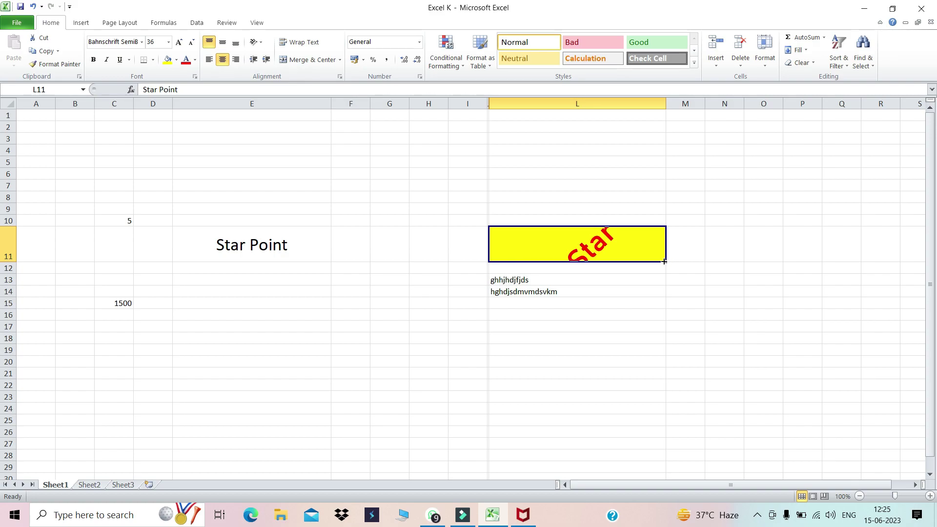
{"action": "double_click", "coordinate": [12, 260]}
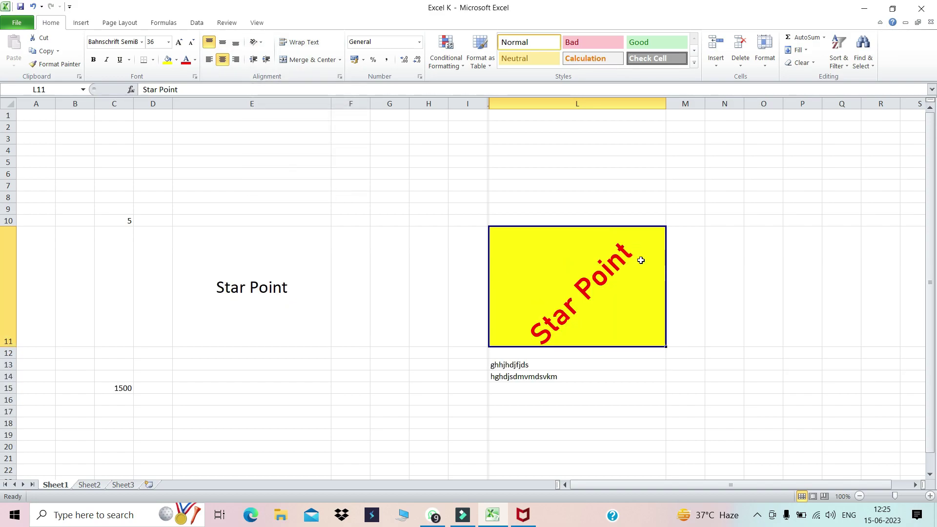
Step: Return the Star Point text to horizontal, angle it once more, then reset it to horizontal
{"action": "left_click", "coordinate": [256, 43]}
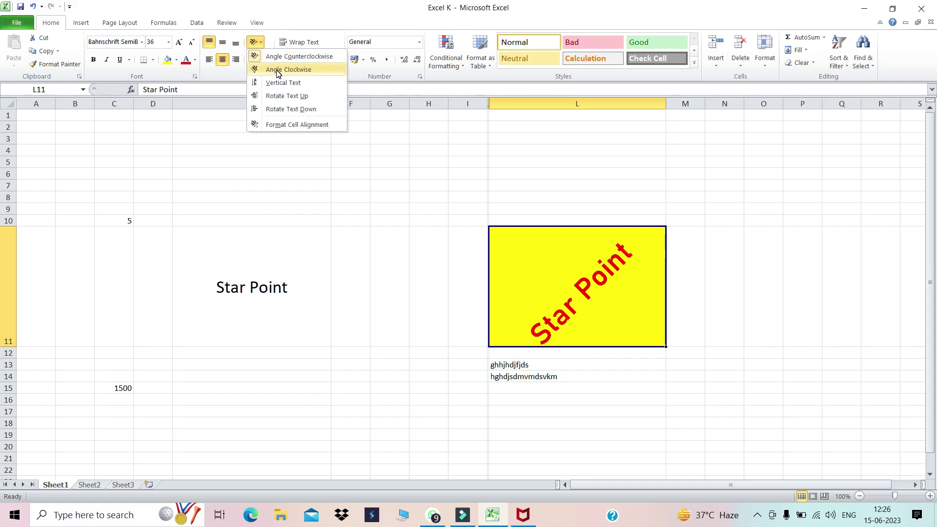
{"action": "left_click", "coordinate": [276, 57]}
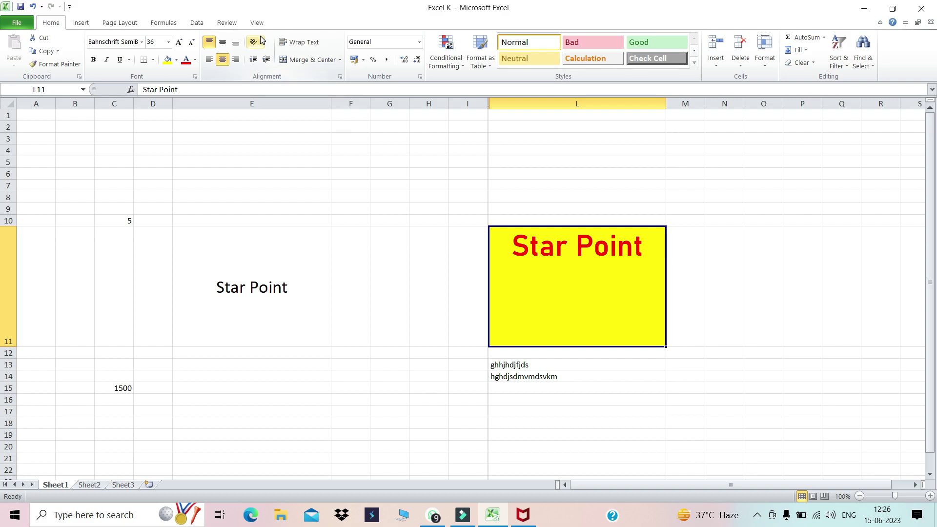
{"action": "left_click", "coordinate": [260, 43]}
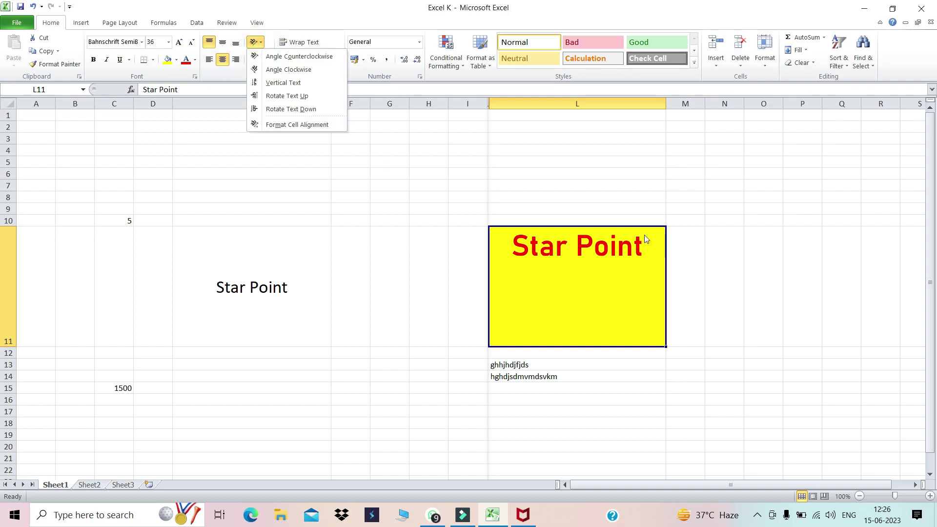
{"action": "left_click", "coordinate": [286, 57]}
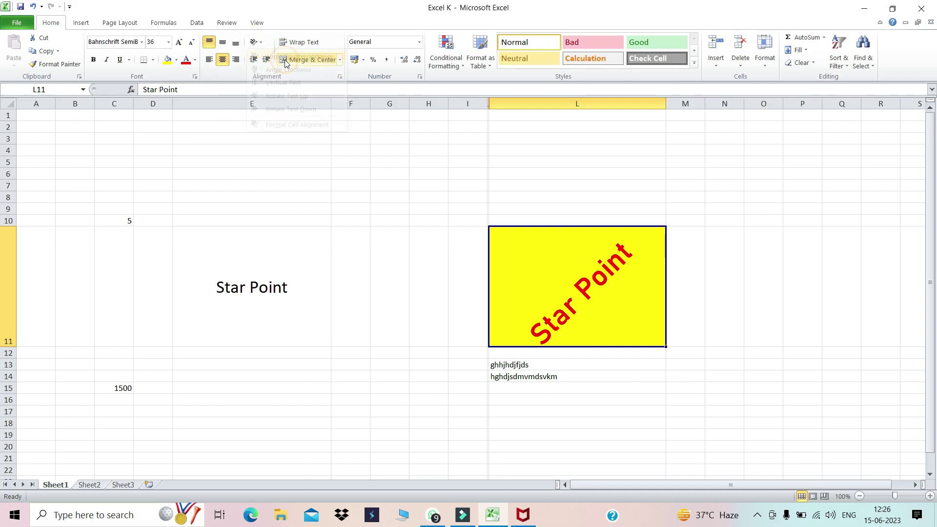
{"action": "left_click", "coordinate": [255, 43]}
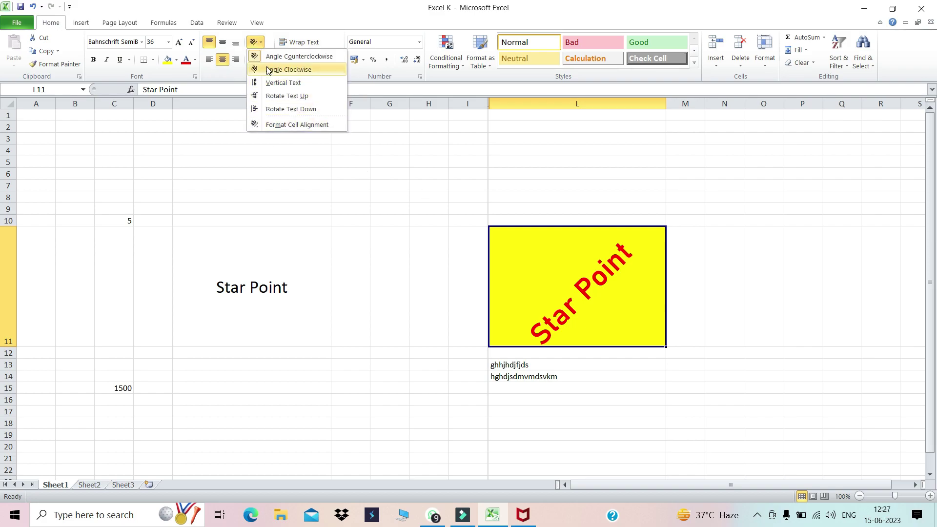
{"action": "left_click", "coordinate": [362, 209]}
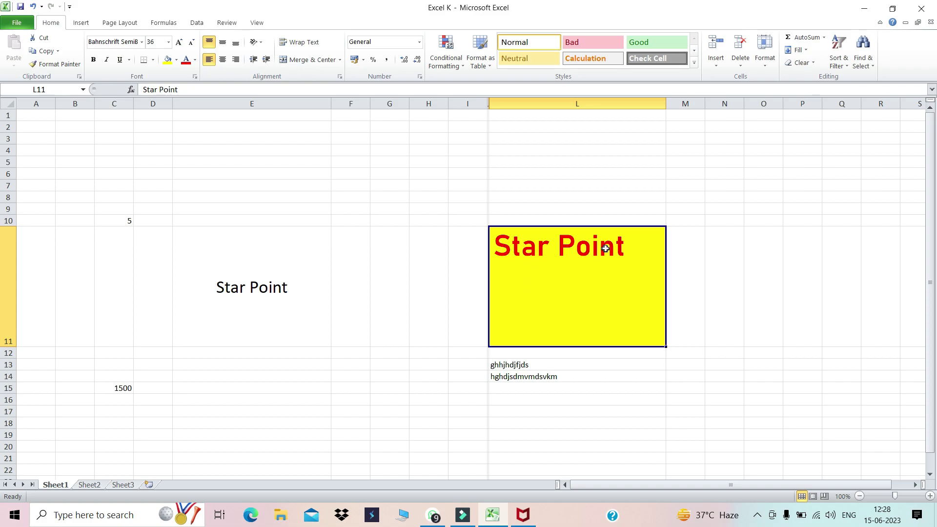
Step: Enter 'ghcjknjcvn hvdcjndcn' in cell F7
{"action": "left_click", "coordinate": [645, 248]}
{"action": "left_click", "coordinate": [195, 184]}
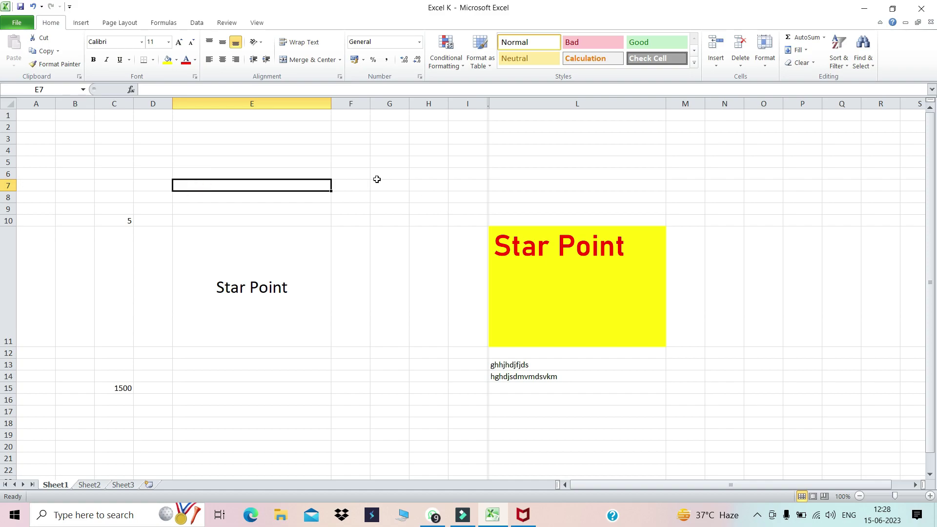
{"action": "left_click", "coordinate": [359, 182]}
{"action": "type", "text": "jknjcvn"}
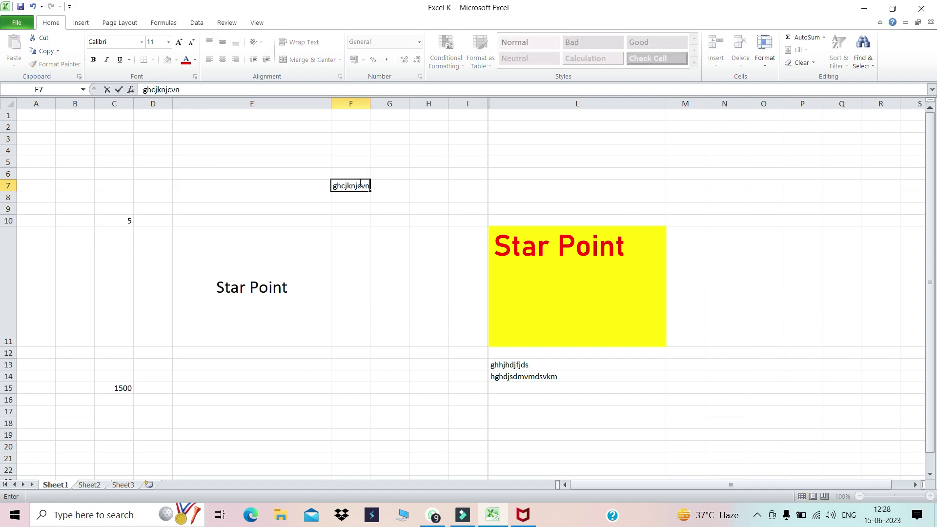
{"action": "type", "text": " hvdcjndcn"}
{"action": "left_click", "coordinate": [384, 221]}
Step: Widen column F, then drag it back to its original width
{"action": "left_click", "coordinate": [350, 187]}
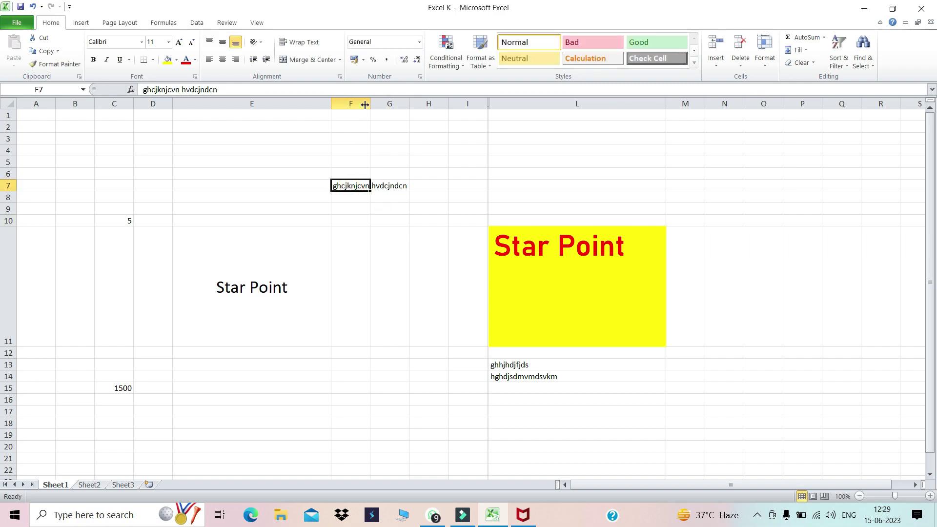
{"action": "left_click_drag", "start_coordinate": [368, 105], "coordinate": [385, 105]}
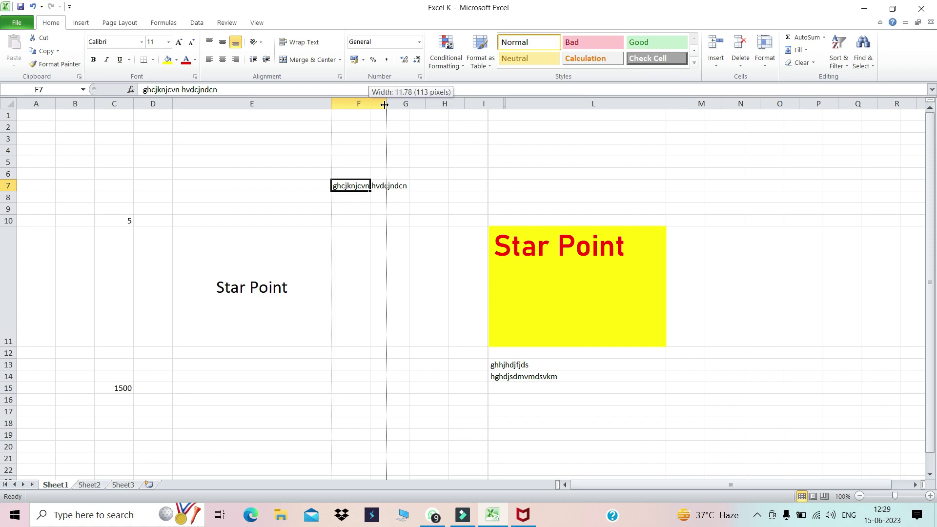
{"action": "left_click_drag", "start_coordinate": [385, 105], "coordinate": [369, 105]}
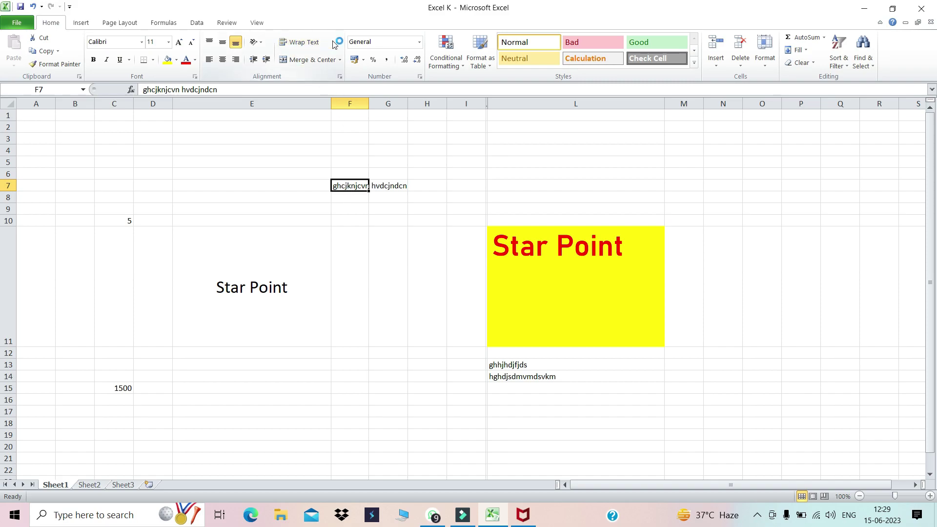
Step: Apply Wrap Text to cell F7
{"action": "left_click", "coordinate": [341, 242]}
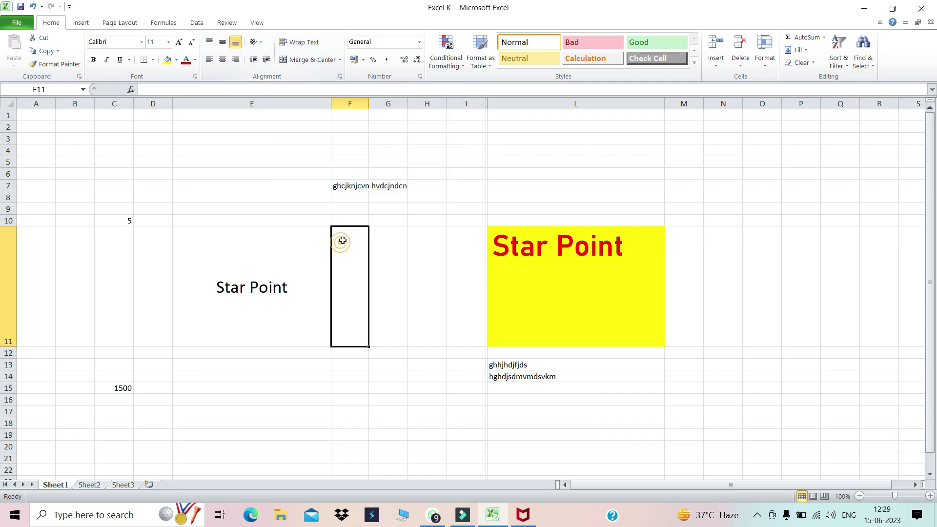
{"action": "left_click", "coordinate": [349, 188]}
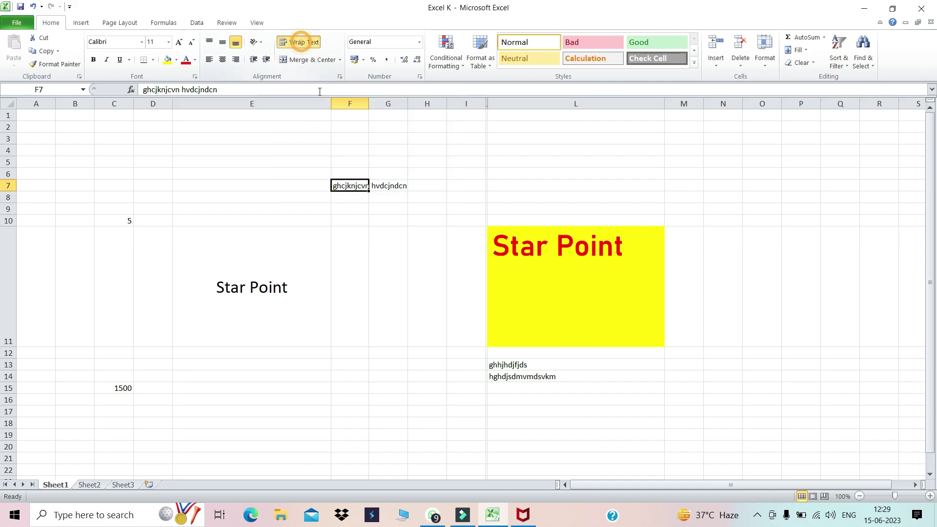
{"action": "left_click", "coordinate": [300, 42]}
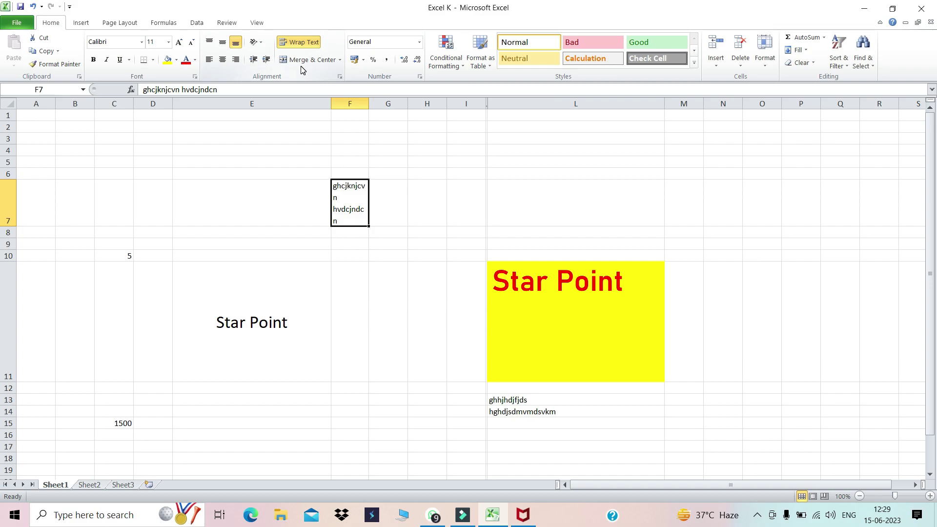
Step: Select cells C4 and D4
{"action": "left_click", "coordinate": [409, 197]}
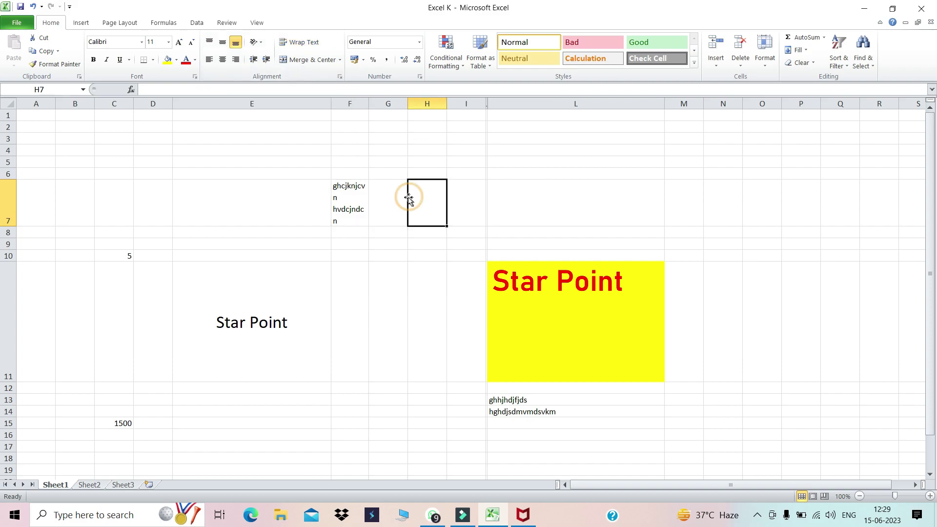
{"action": "left_click", "coordinate": [346, 188]}
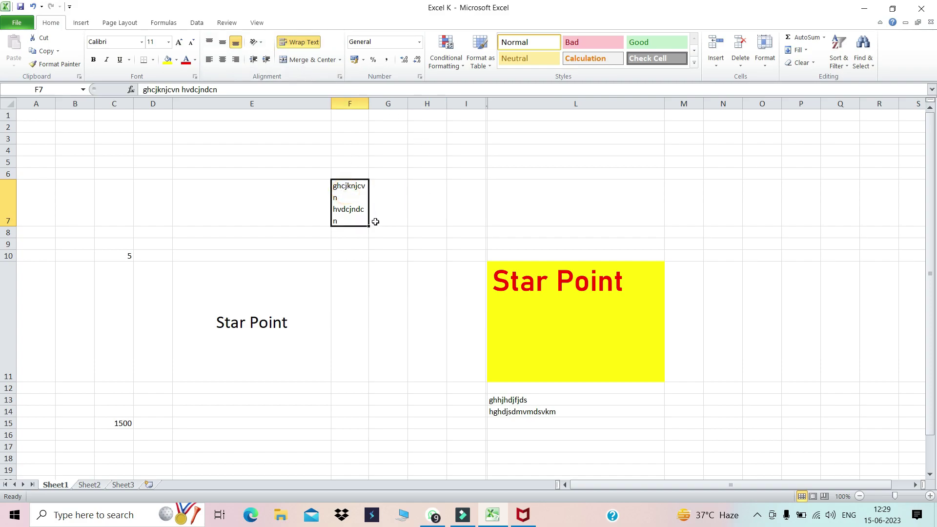
{"action": "left_click", "coordinate": [104, 148]}
{"action": "left_click_drag", "start_coordinate": [122, 150], "coordinate": [209, 152]}
{"action": "left_click", "coordinate": [122, 150]}
{"action": "left_click", "coordinate": [118, 150]}
{"action": "left_click_drag", "start_coordinate": [121, 153], "coordinate": [257, 156]}
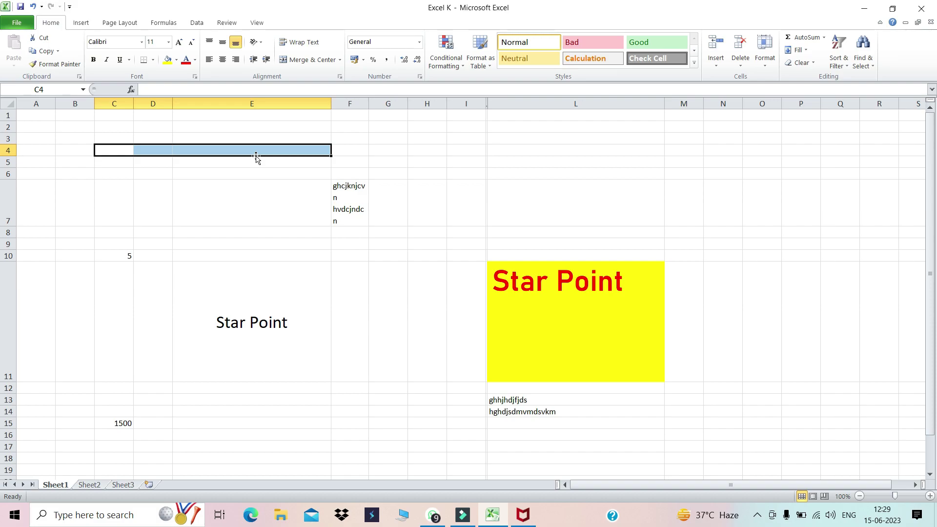
{"action": "left_click", "coordinate": [306, 59]}
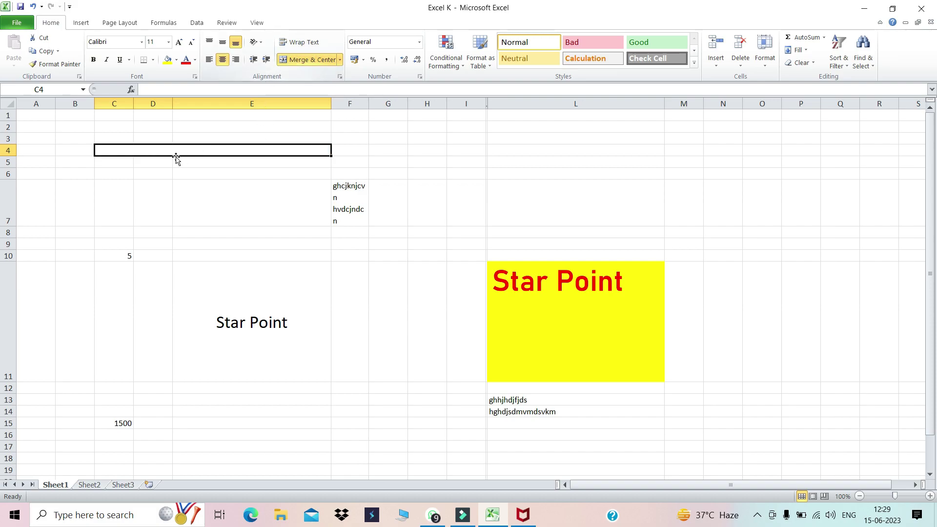
{"action": "left_click", "coordinate": [167, 187]}
{"action": "left_click", "coordinate": [122, 149]}
{"action": "left_click", "coordinate": [226, 203]}
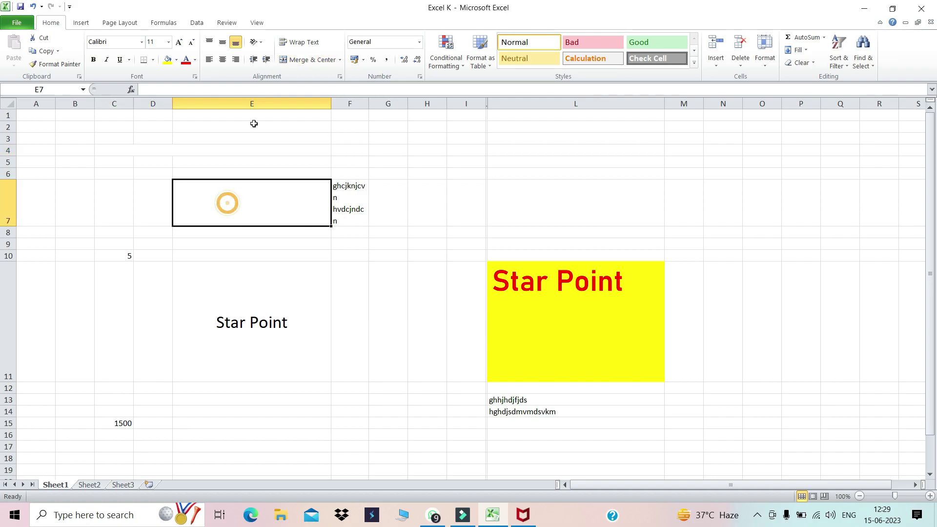
{"action": "left_click", "coordinate": [299, 59]}
{"action": "left_click", "coordinate": [190, 150]}
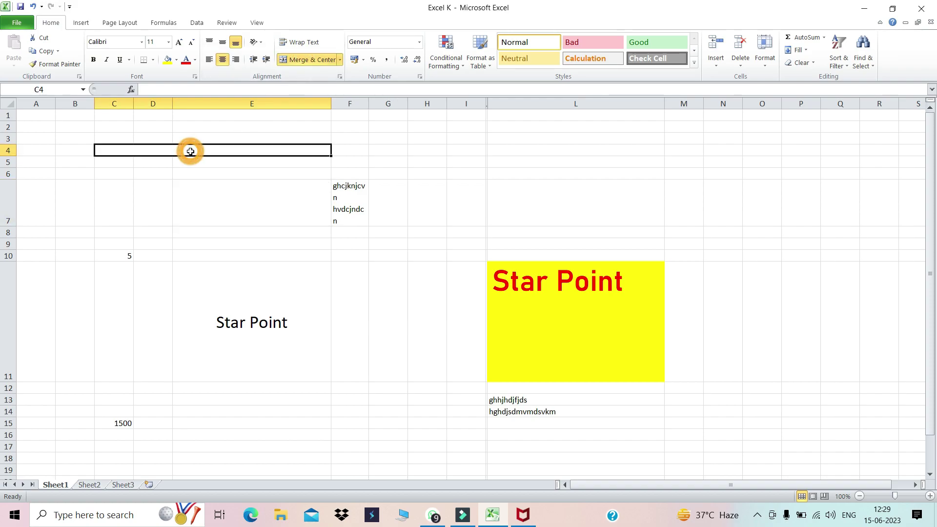
{"action": "left_click", "coordinate": [299, 60]}
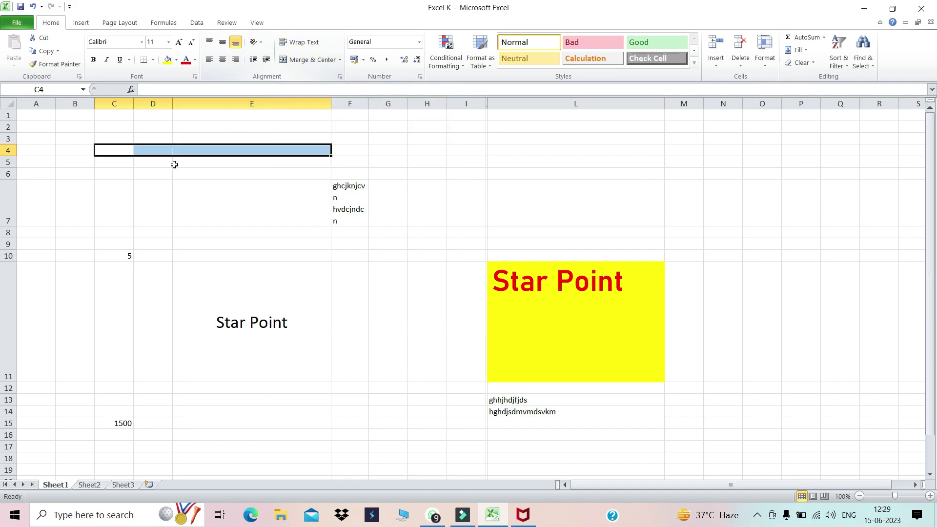
{"action": "left_click", "coordinate": [116, 152]}
{"action": "left_click", "coordinate": [152, 150]}
{"action": "left_click", "coordinate": [243, 152]}
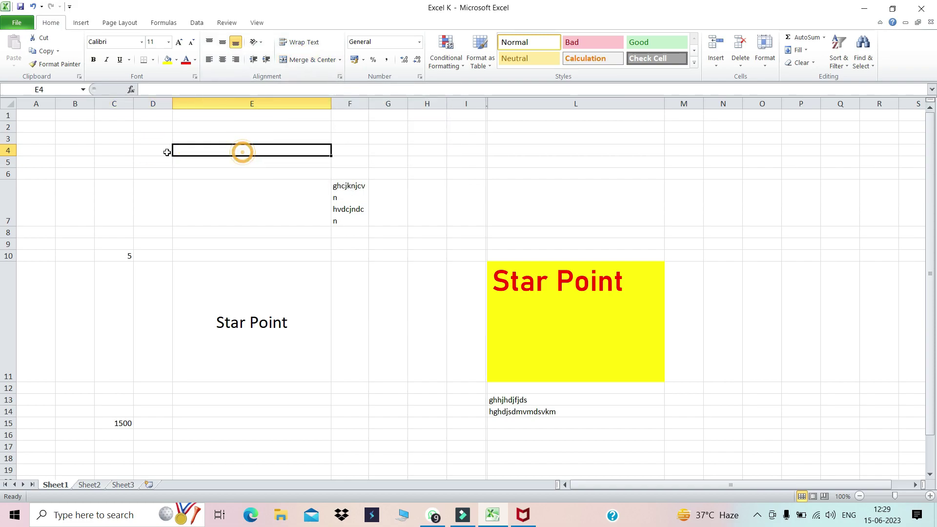
{"action": "left_click", "coordinate": [142, 150]}
{"action": "left_click", "coordinate": [115, 150]}
{"action": "left_click", "coordinate": [152, 150]}
{"action": "left_click", "coordinate": [205, 150]}
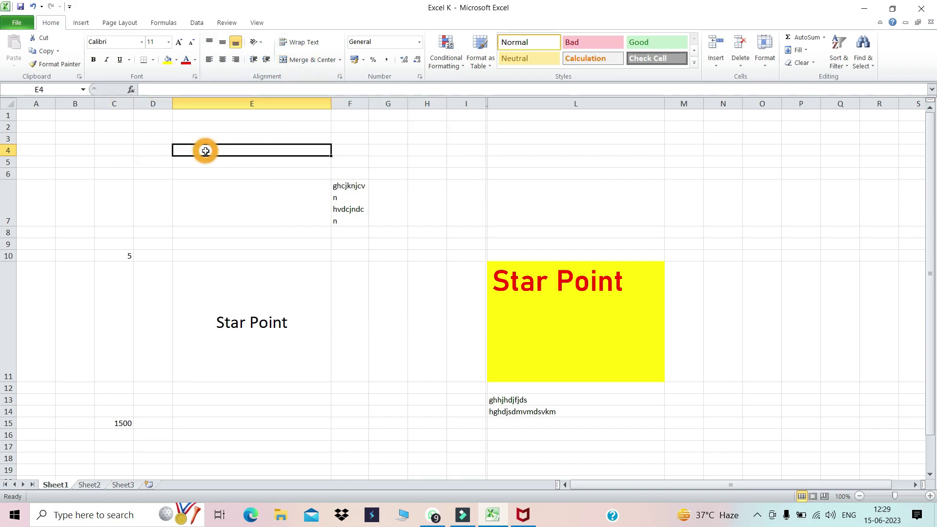